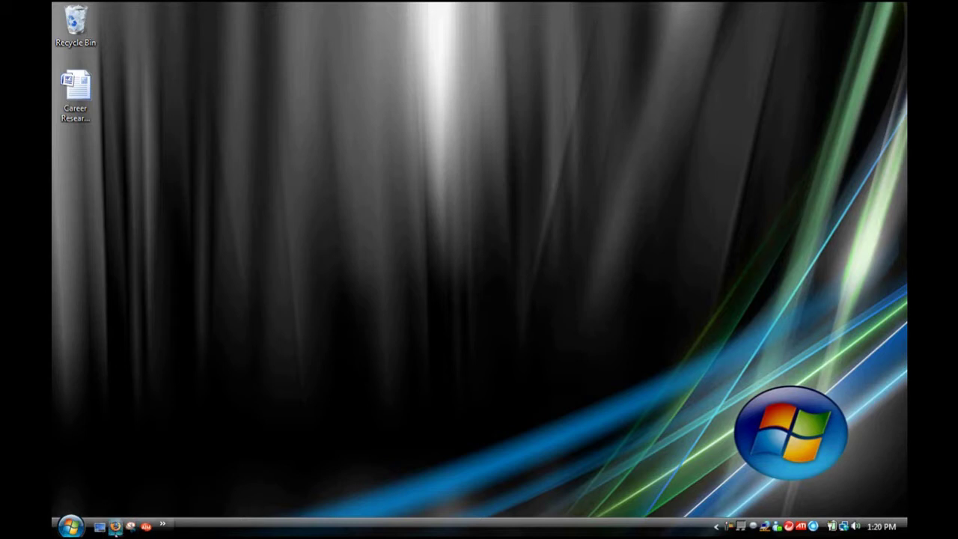
Open the bookmarked VistaGlazz download page in Firefox and request VistaGlazzSetup.exe, cancelling the save prompt
{"action": "left_click", "coordinate": [114, 526]}
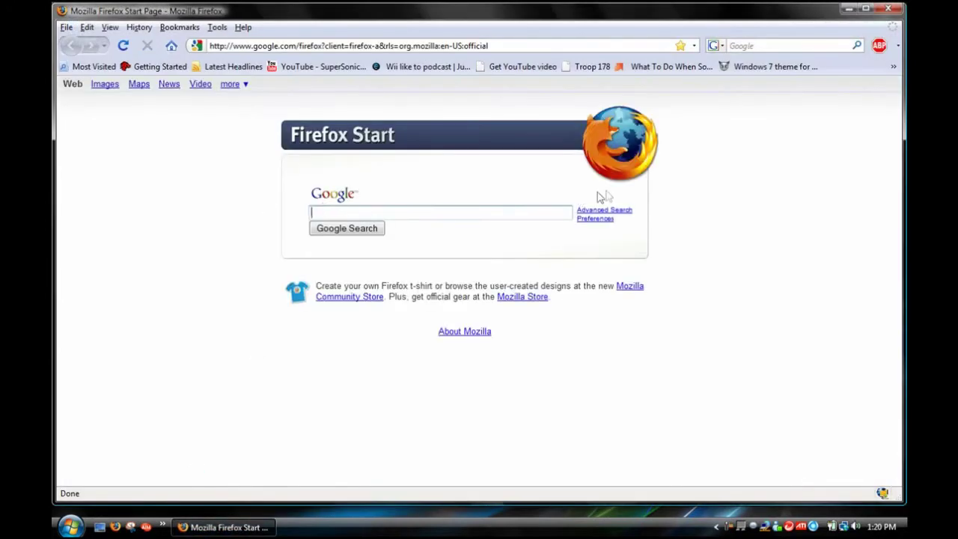
{"action": "left_click", "coordinate": [894, 67]}
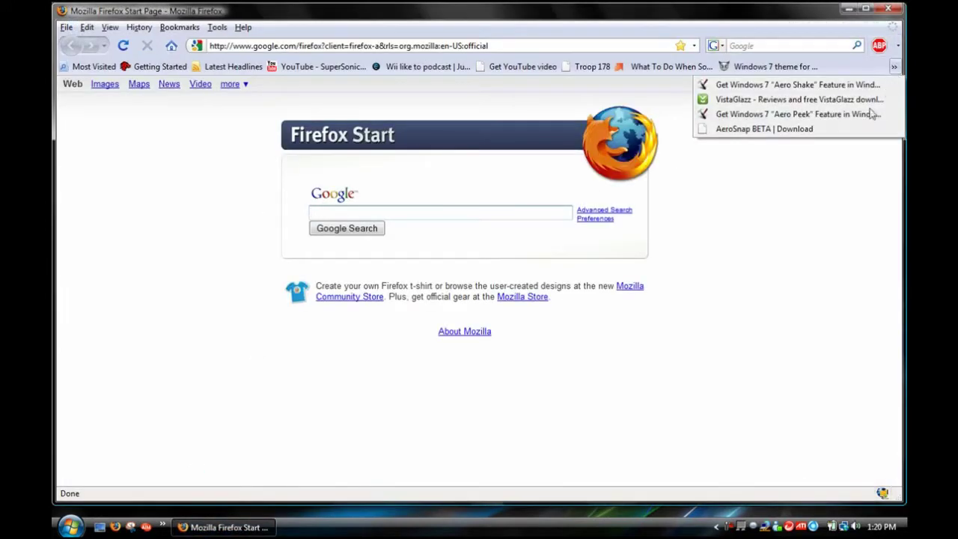
{"action": "left_click", "coordinate": [817, 100]}
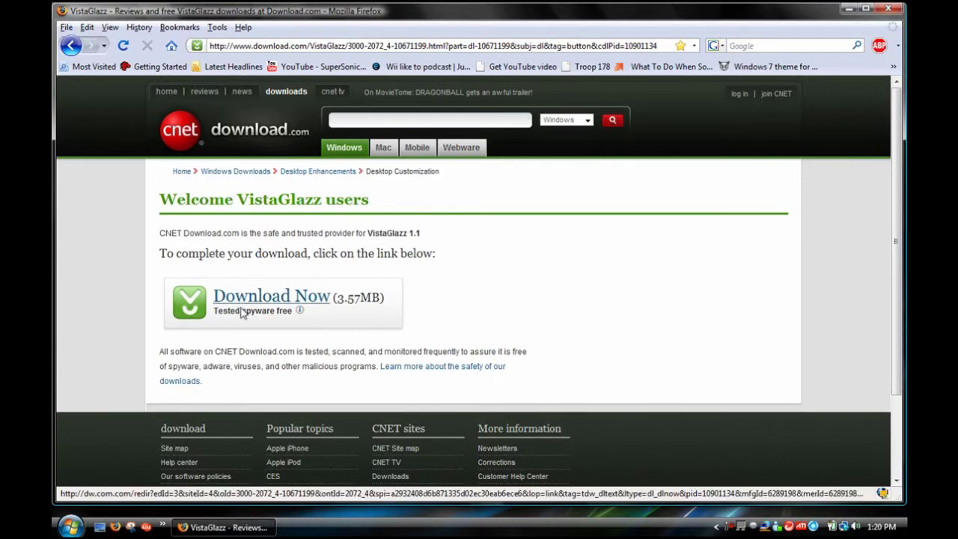
{"action": "left_click", "coordinate": [276, 300]}
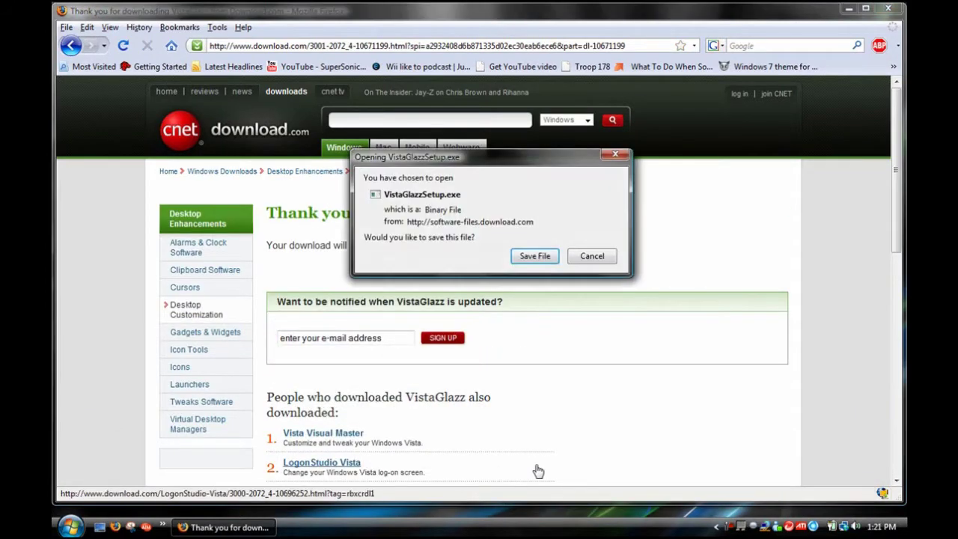
{"action": "left_click", "coordinate": [610, 259]}
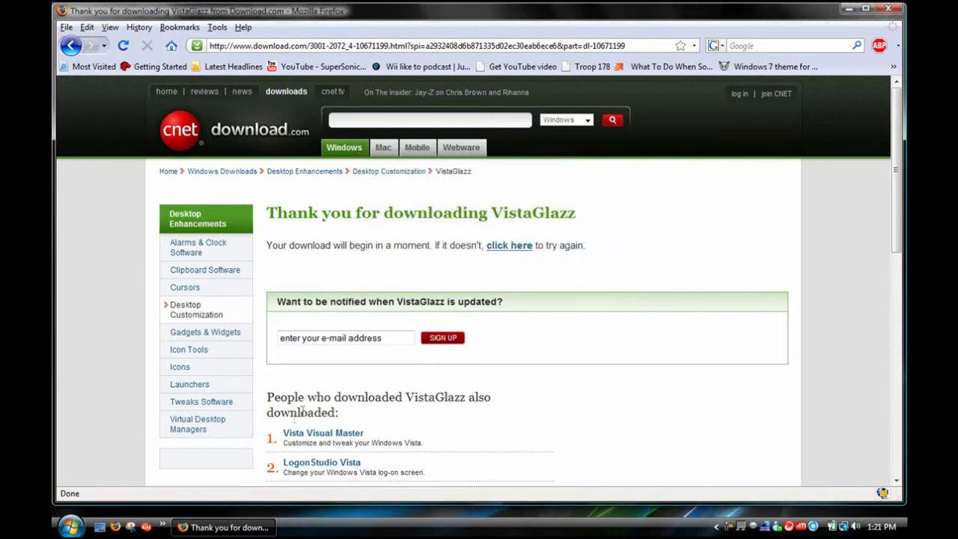
Minimize Firefox, launch the installed VistaGlazz program and move its window toward the middle of the desktop
{"action": "left_click", "coordinate": [849, 9]}
{"action": "left_click", "coordinate": [53, 531]}
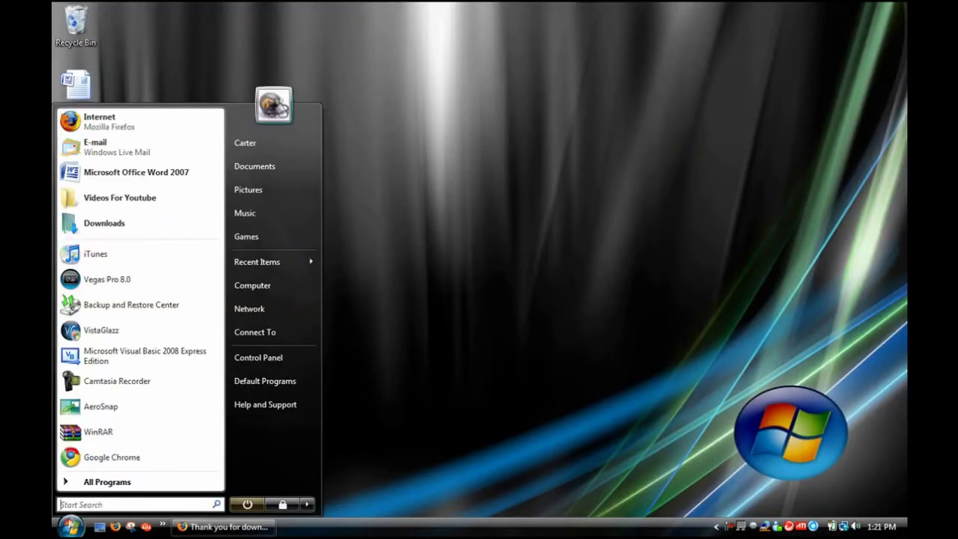
{"action": "left_click", "coordinate": [95, 332]}
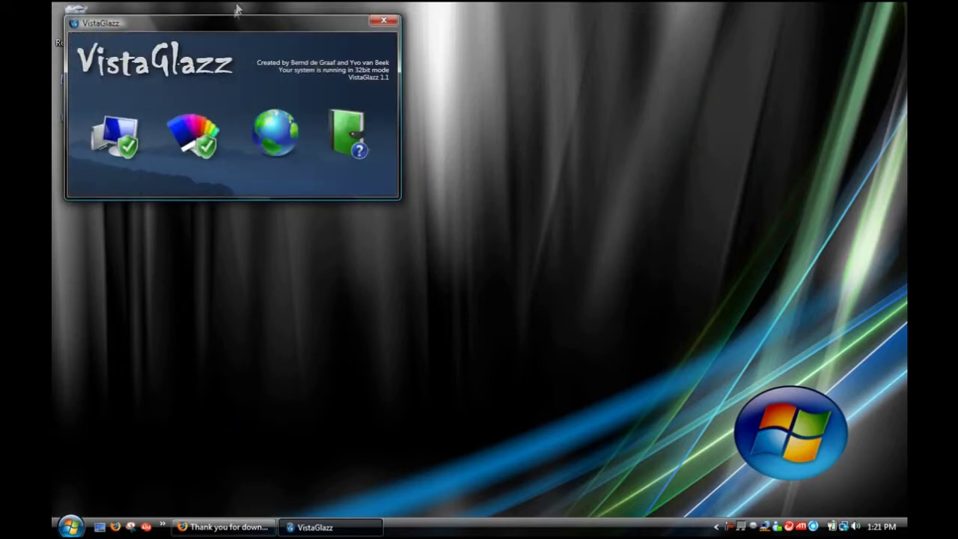
{"action": "left_click_drag", "start_coordinate": [233, 25], "coordinate": [467, 155]}
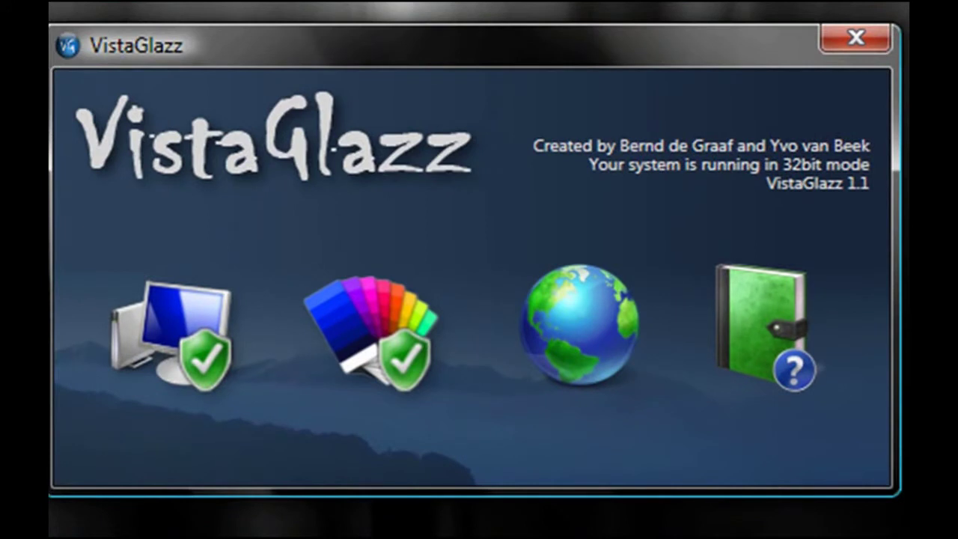
Review the Style file patch page in VistaGlazz without restoring the original, and close the program
{"action": "left_click", "coordinate": [379, 393]}
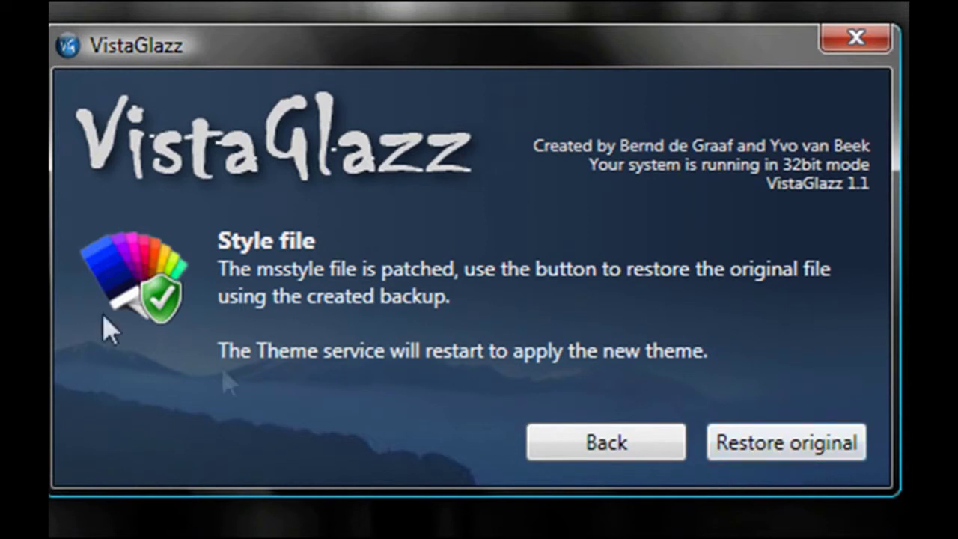
{"action": "left_click", "coordinate": [550, 449]}
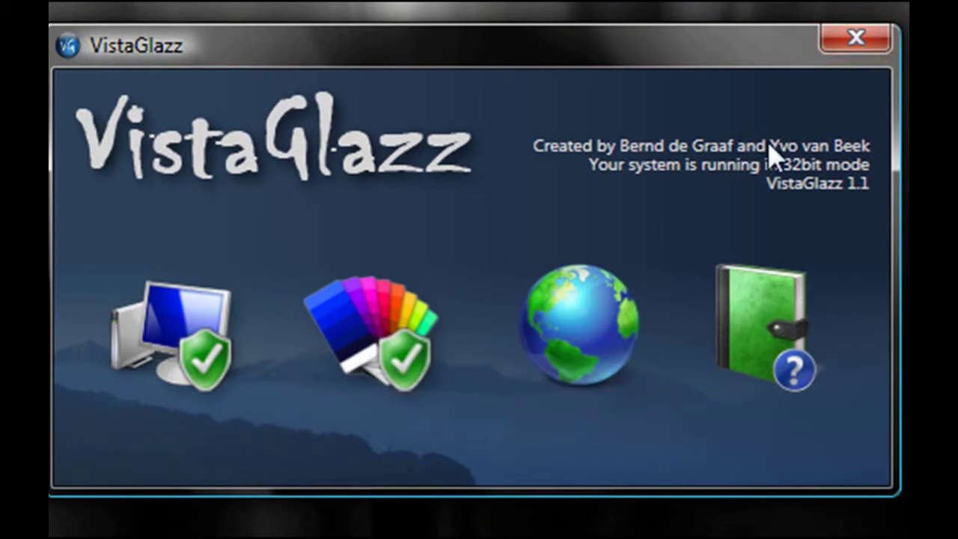
{"action": "left_click", "coordinate": [857, 48]}
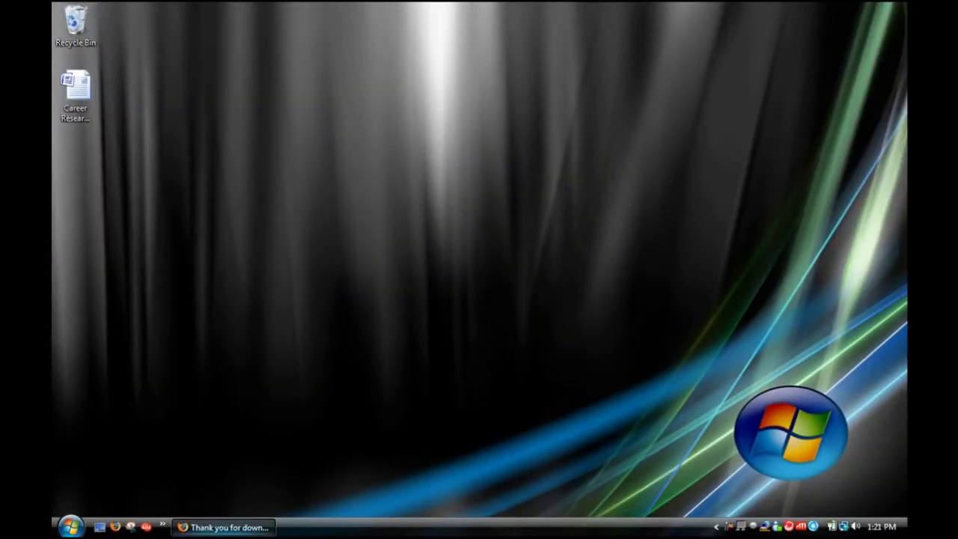
Return to Firefox and open the bookmarked "Windows 7 theme for Vista" page on deviantART
{"action": "mouse_move", "coordinate": [224, 527]}
{"action": "left_click", "coordinate": [225, 527]}
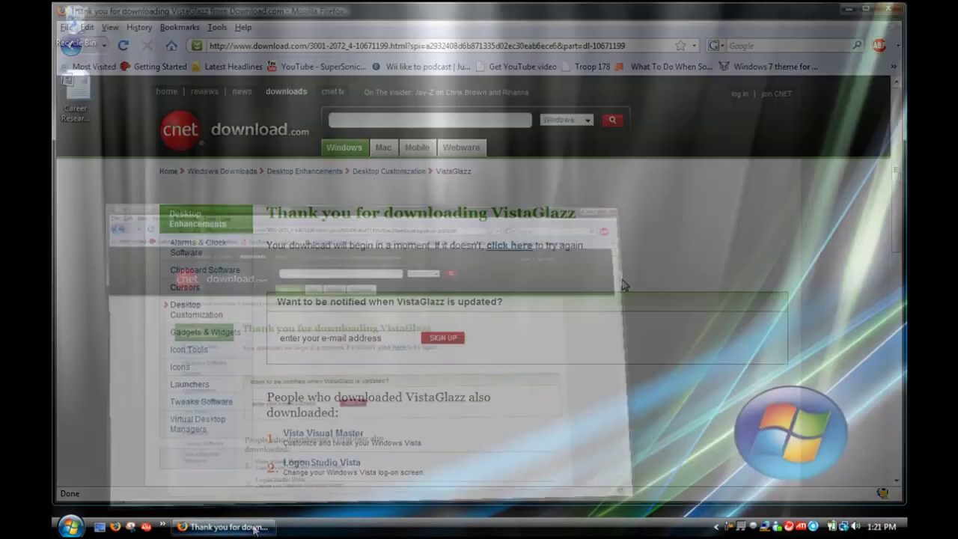
{"action": "left_click", "coordinate": [892, 68]}
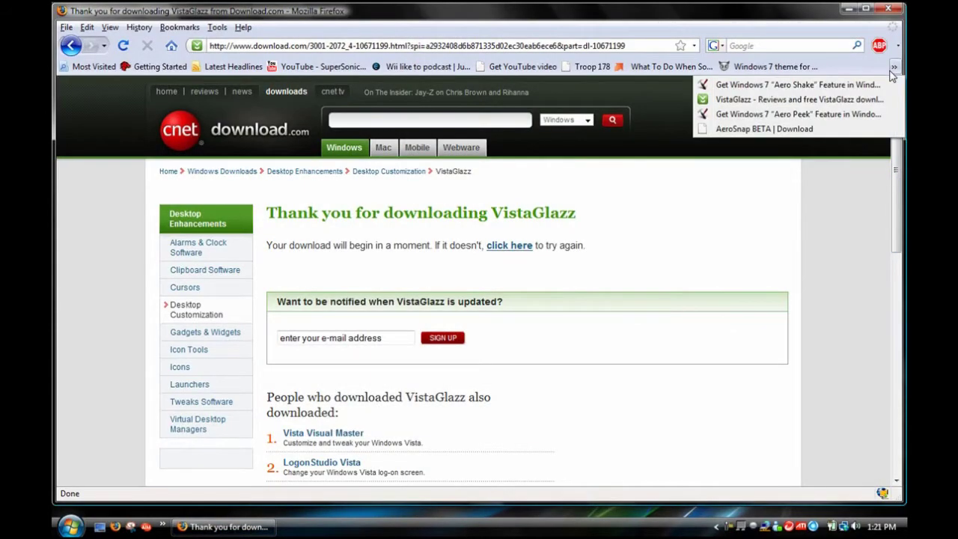
{"action": "left_click", "coordinate": [795, 70]}
{"action": "left_click", "coordinate": [795, 68]}
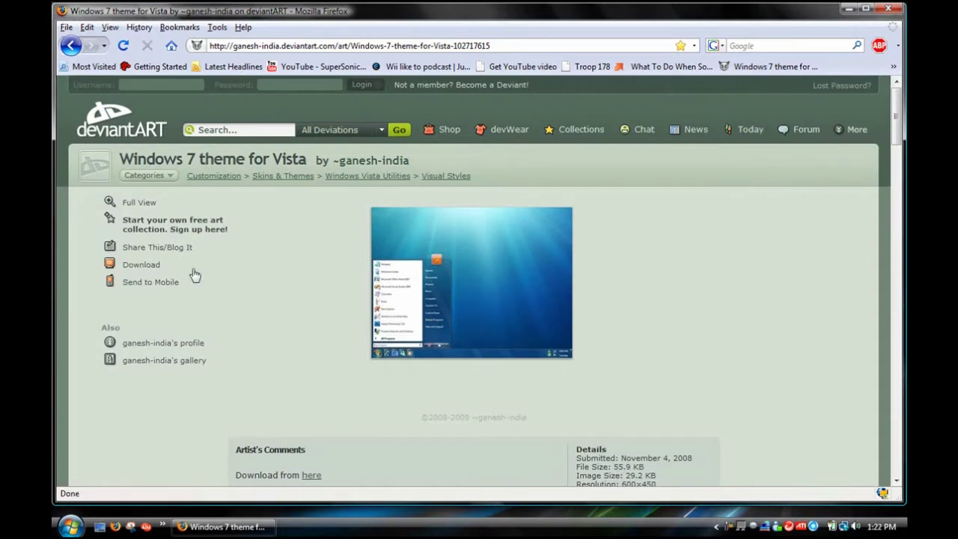
Try the Download link of the Windows 7 theme on deviantART and return to the theme page
{"action": "scroll", "coordinate": [333, 338], "scroll_direction": "down", "scroll_amount": 2}
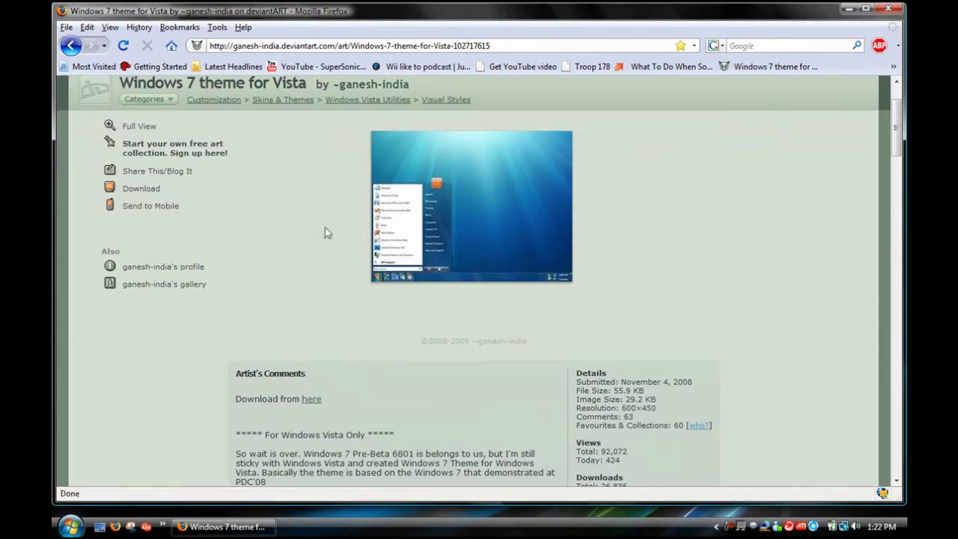
{"action": "left_click", "coordinate": [135, 188]}
{"action": "left_click", "coordinate": [135, 192]}
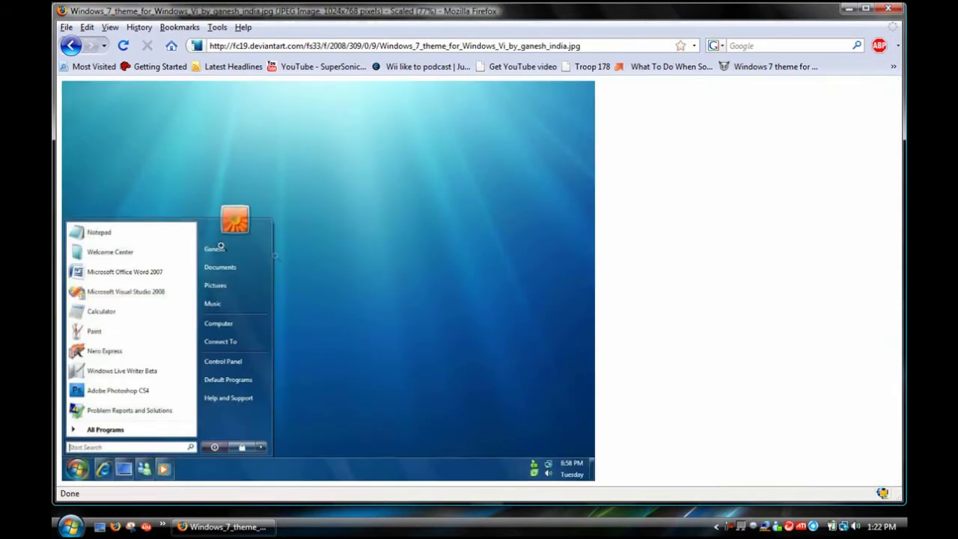
{"action": "left_click", "coordinate": [78, 54]}
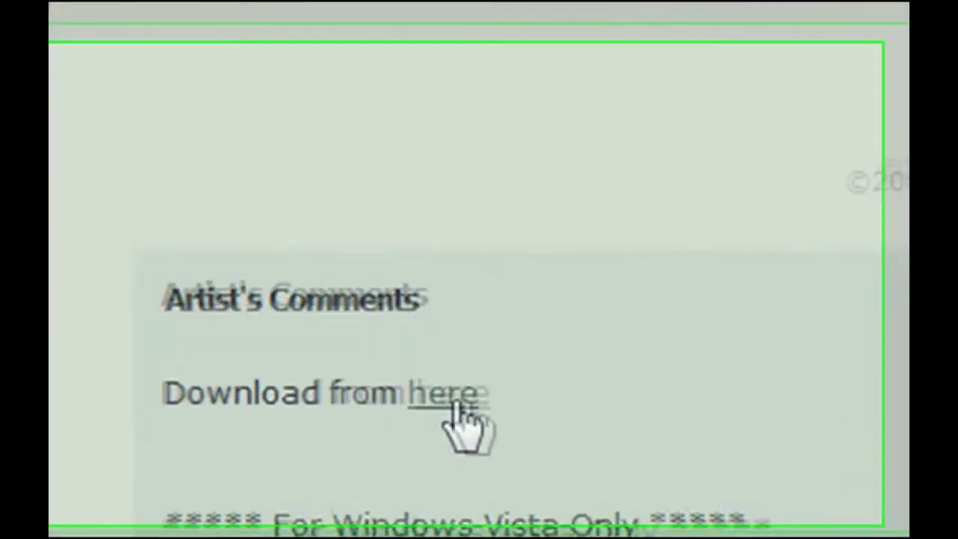
Download Windows_7_theme_for_Windows_Vista.rar as a free RapidShare user through the Artist's Comments link, choosing to open it with WinRAR
{"action": "scroll", "coordinate": [404, 299], "scroll_direction": "down", "scroll_amount": 1}
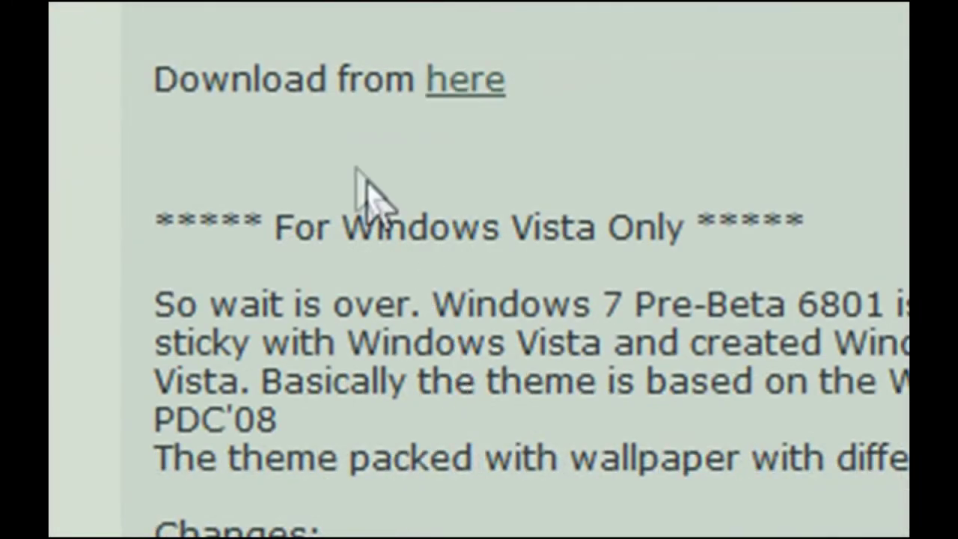
{"action": "left_click", "coordinate": [467, 82]}
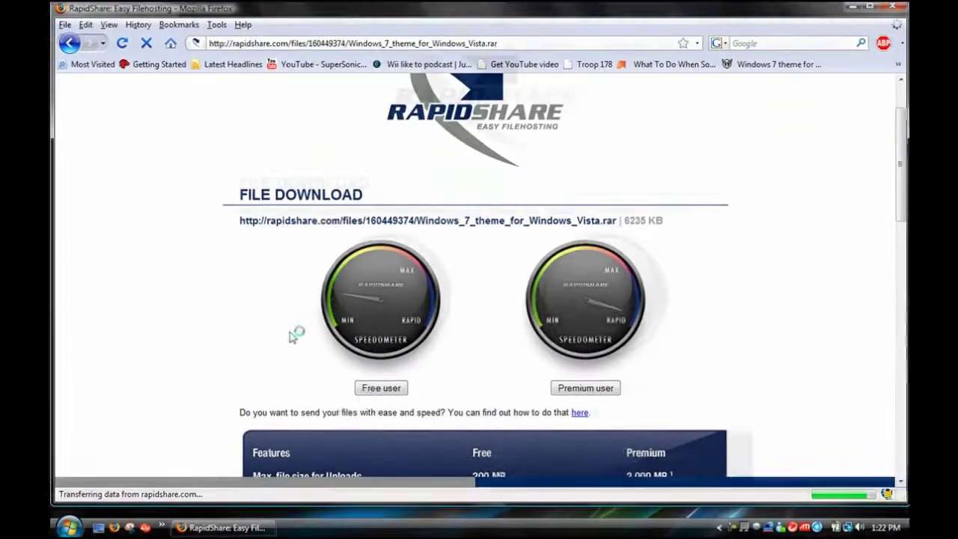
{"action": "left_click", "coordinate": [381, 388]}
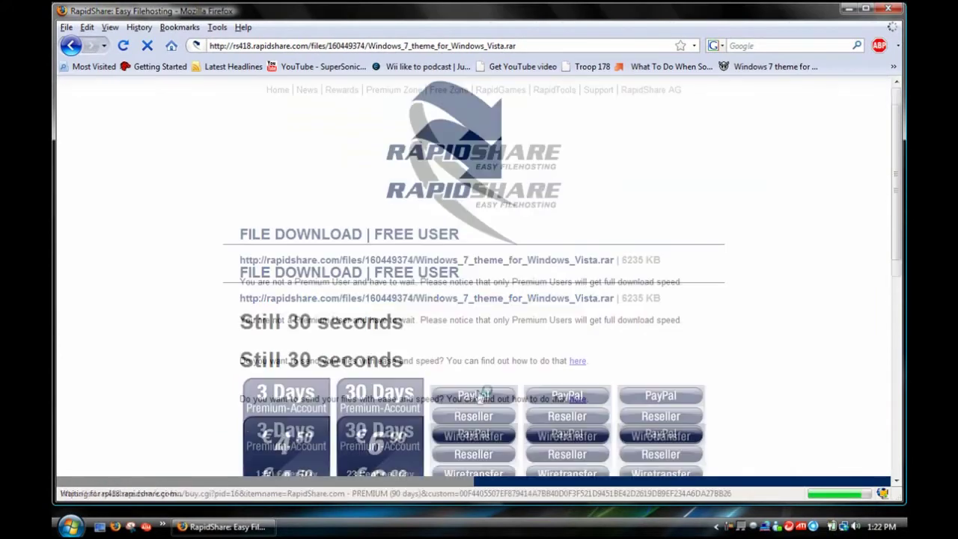
{"action": "scroll", "coordinate": [467, 397], "scroll_direction": "down", "scroll_amount": 1}
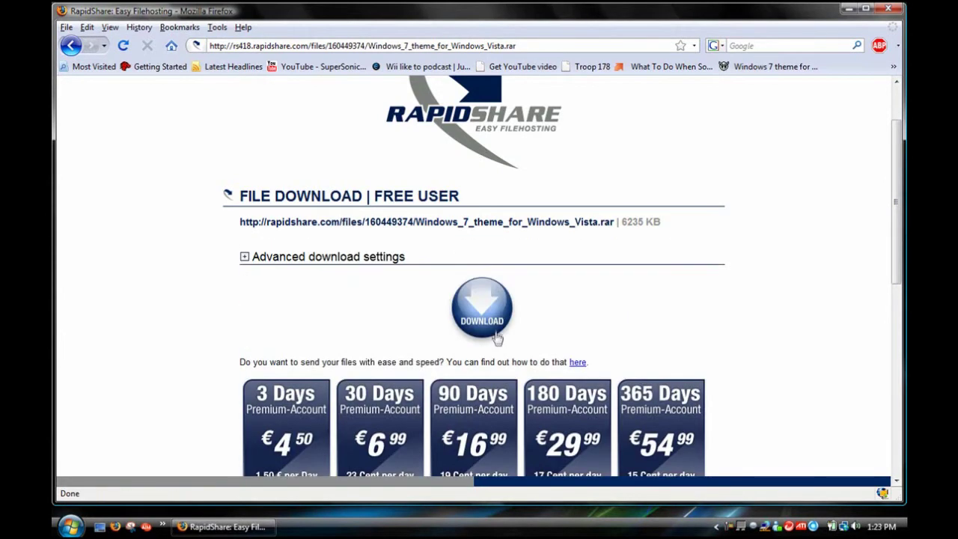
{"action": "left_click", "coordinate": [481, 325]}
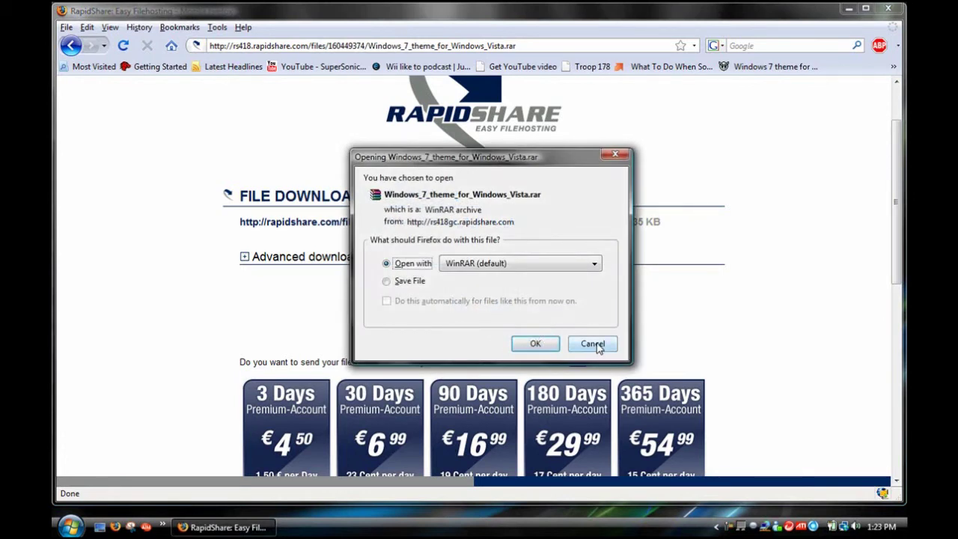
{"action": "left_click", "coordinate": [553, 347]}
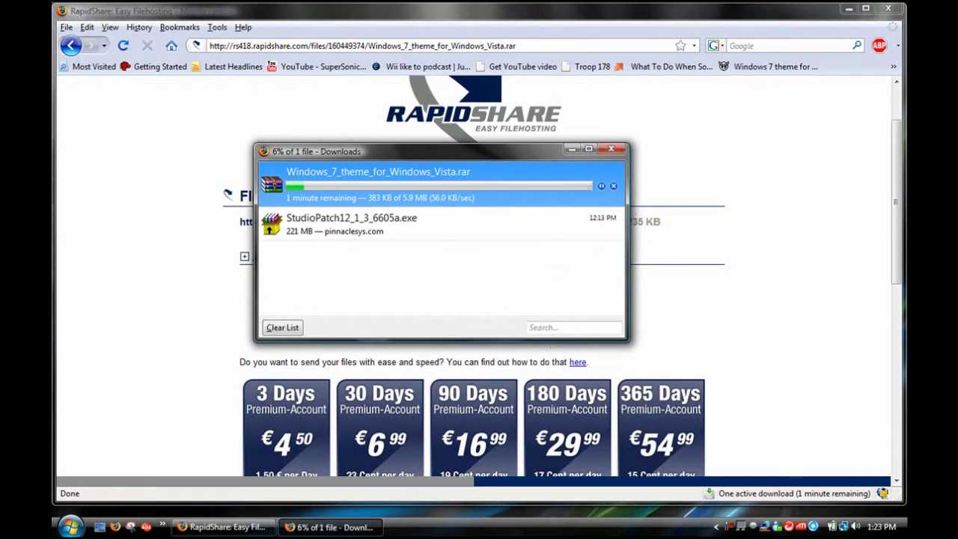
Cancel the Windows_7_theme_for_Windows_Vista.rar download, and clear and close Firefox's download list
{"action": "left_click", "coordinate": [551, 236]}
{"action": "right_click", "coordinate": [551, 241]}
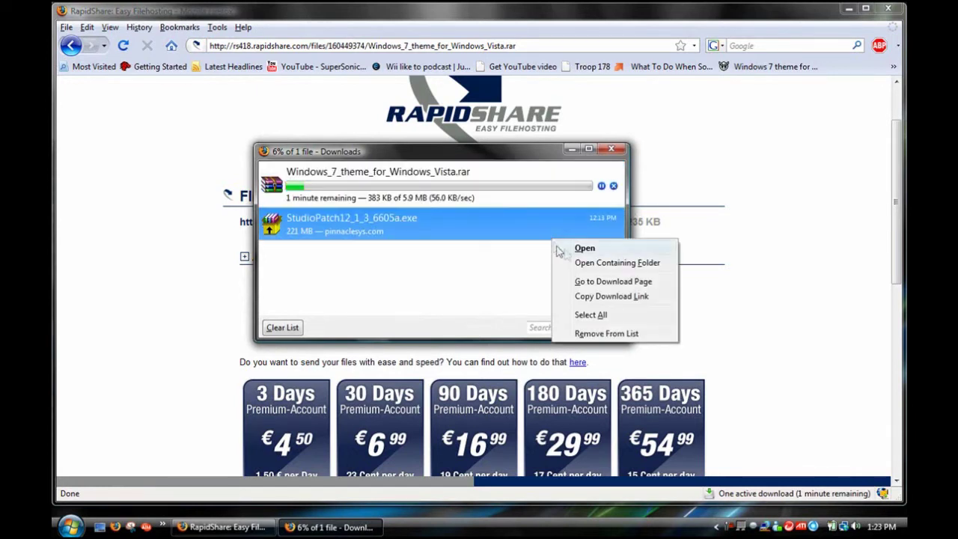
{"action": "left_click", "coordinate": [614, 190]}
{"action": "left_click", "coordinate": [614, 191]}
{"action": "left_click", "coordinate": [613, 189]}
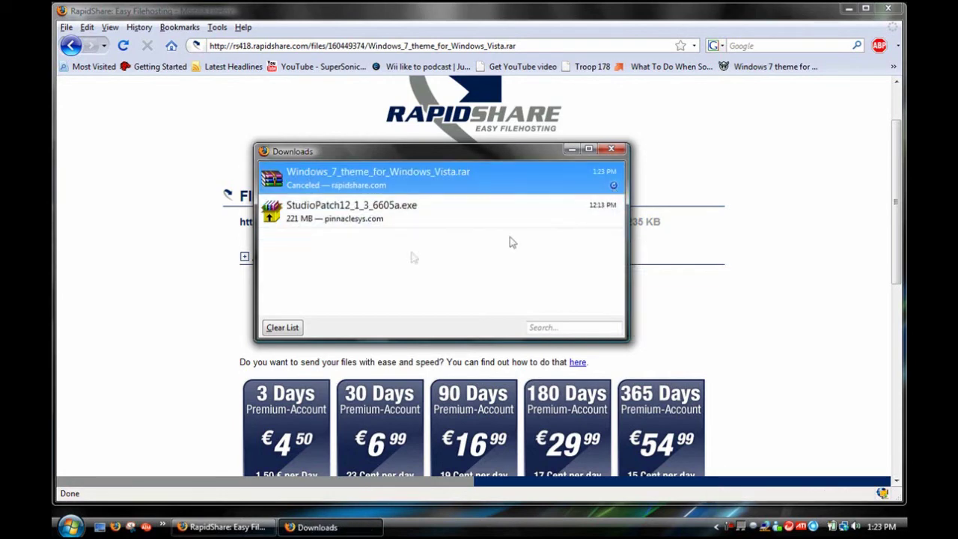
{"action": "left_click", "coordinate": [279, 327]}
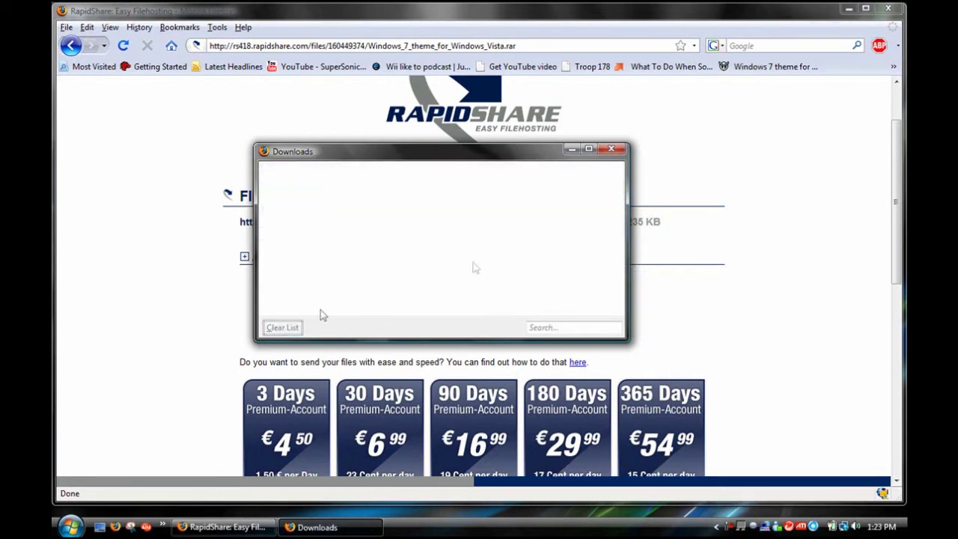
{"action": "left_click", "coordinate": [614, 150]}
Open the Windows_7_theme_for_Windows_Vista archive from the Downloads folder in WinRAR and dismiss the licence reminder
{"action": "key", "text": "super"}
{"action": "left_click", "coordinate": [119, 227]}
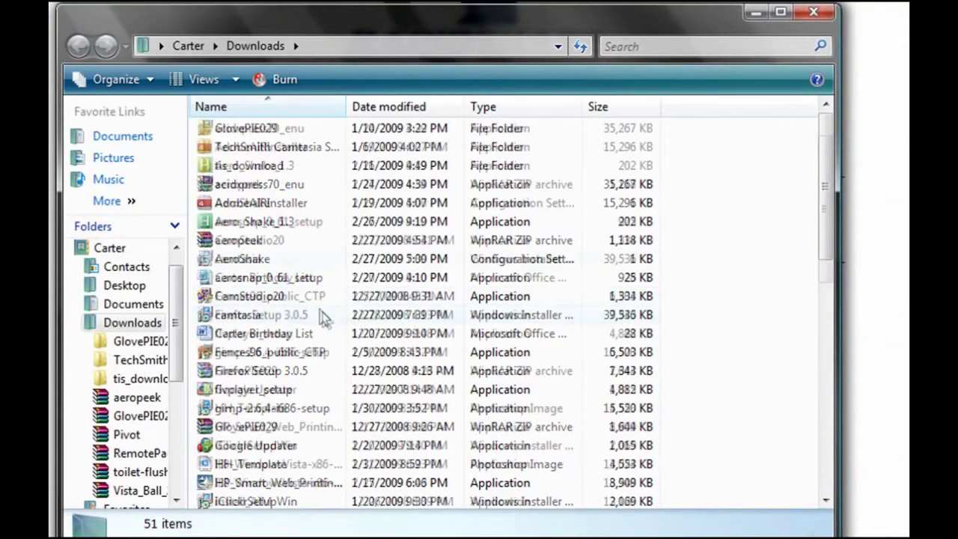
{"action": "scroll", "coordinate": [323, 317], "scroll_direction": "down", "scroll_amount": 10}
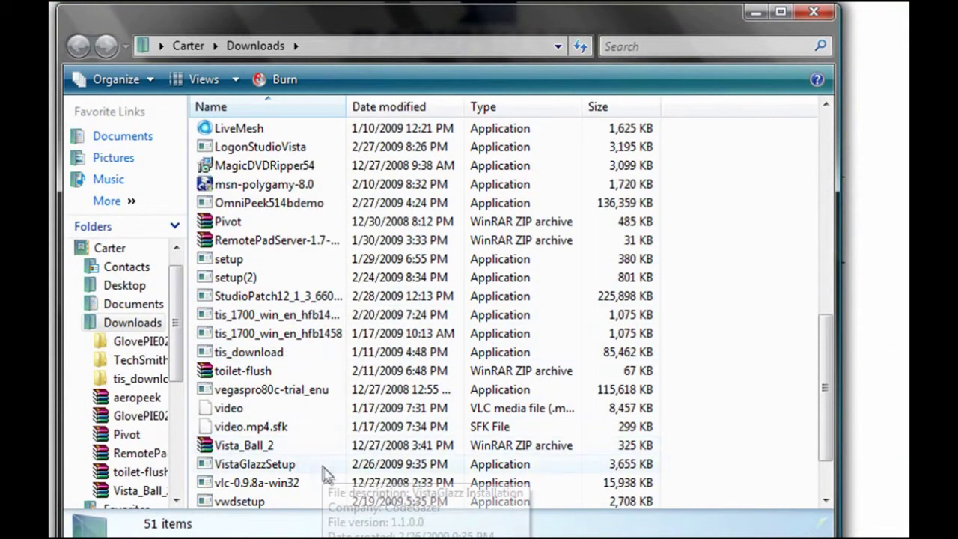
{"action": "scroll", "coordinate": [316, 487], "scroll_direction": "down", "scroll_amount": 1}
{"action": "scroll", "coordinate": [316, 509], "scroll_direction": "down", "scroll_amount": 1}
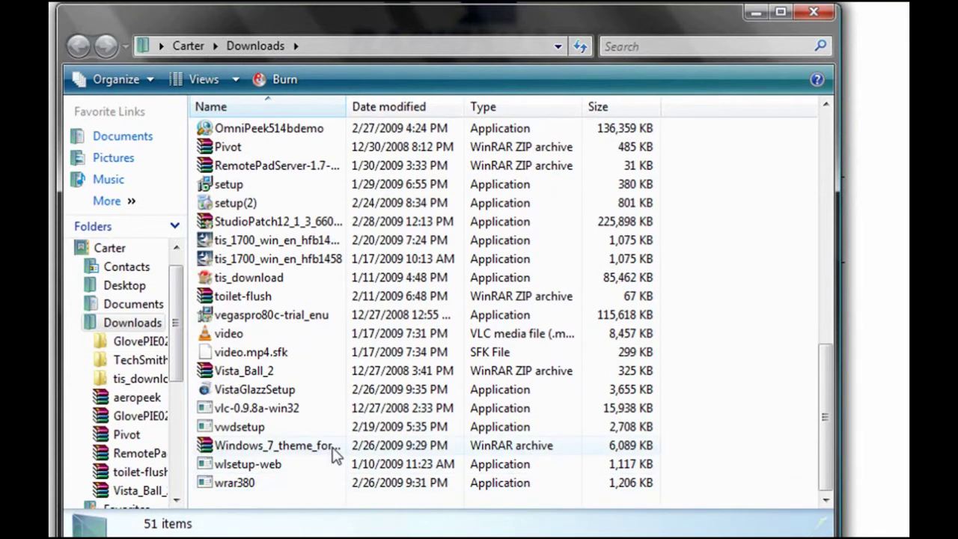
{"action": "left_click", "coordinate": [335, 454]}
{"action": "left_click", "coordinate": [329, 453]}
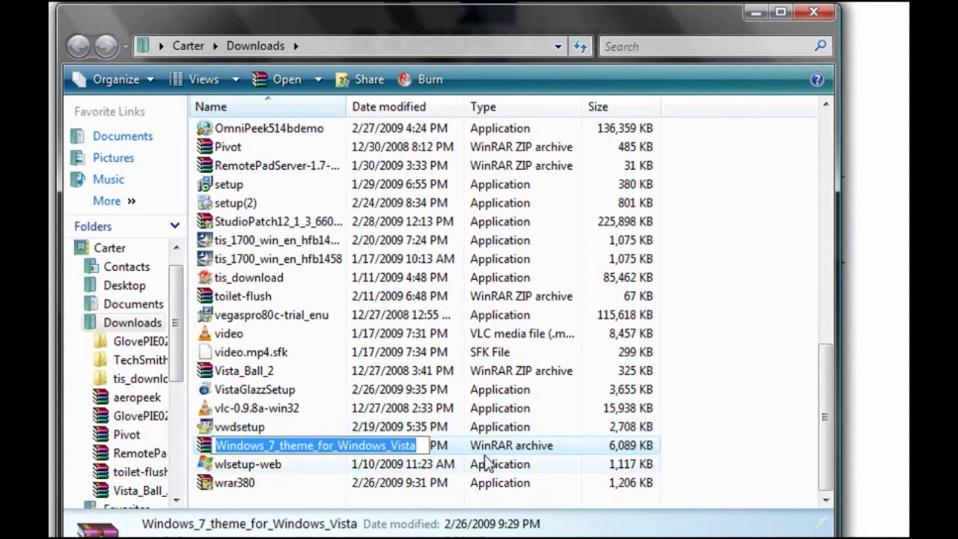
{"action": "key", "text": "Return"}
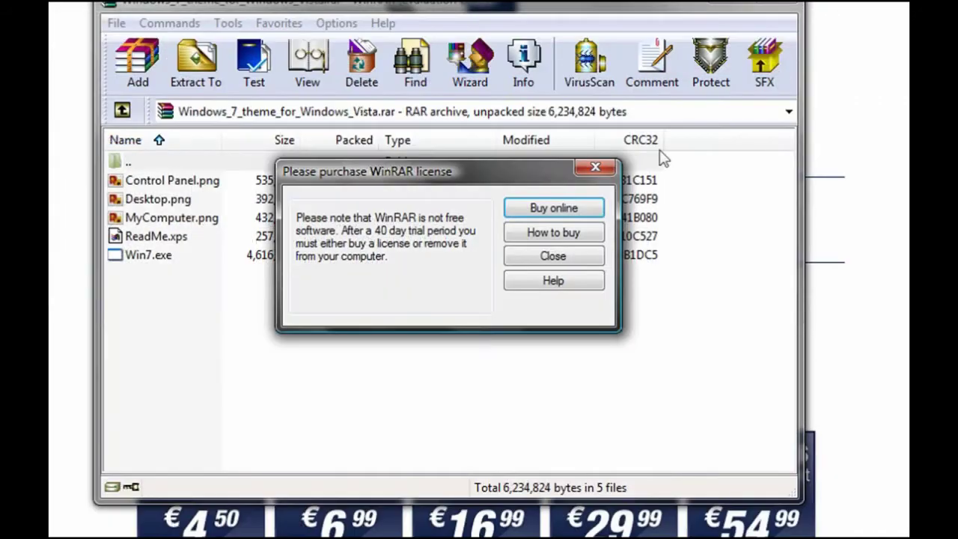
{"action": "left_click", "coordinate": [554, 256]}
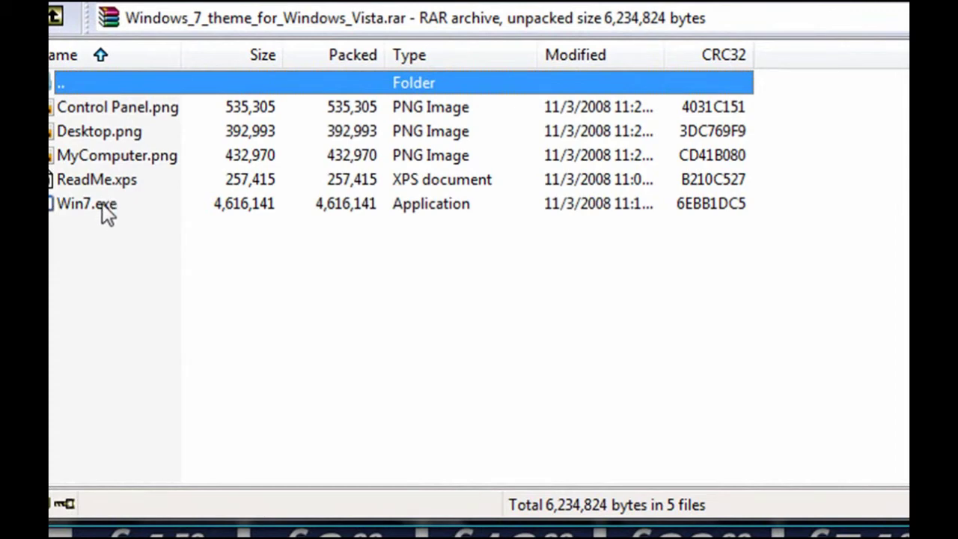
Launch the Win7.exe theme installer from the archive and cancel it without installing
{"action": "left_click", "coordinate": [103, 204]}
{"action": "left_click", "coordinate": [139, 107]}
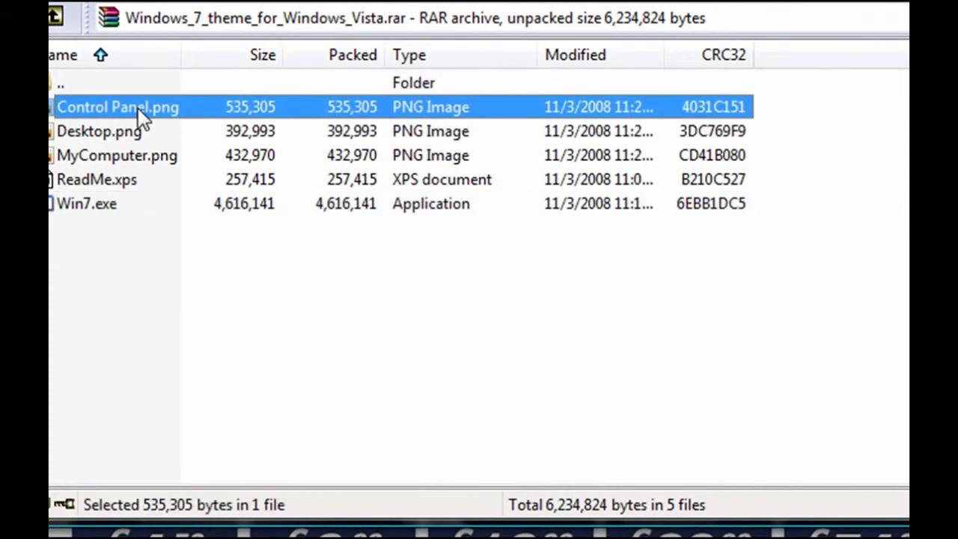
{"action": "double_click", "coordinate": [114, 211]}
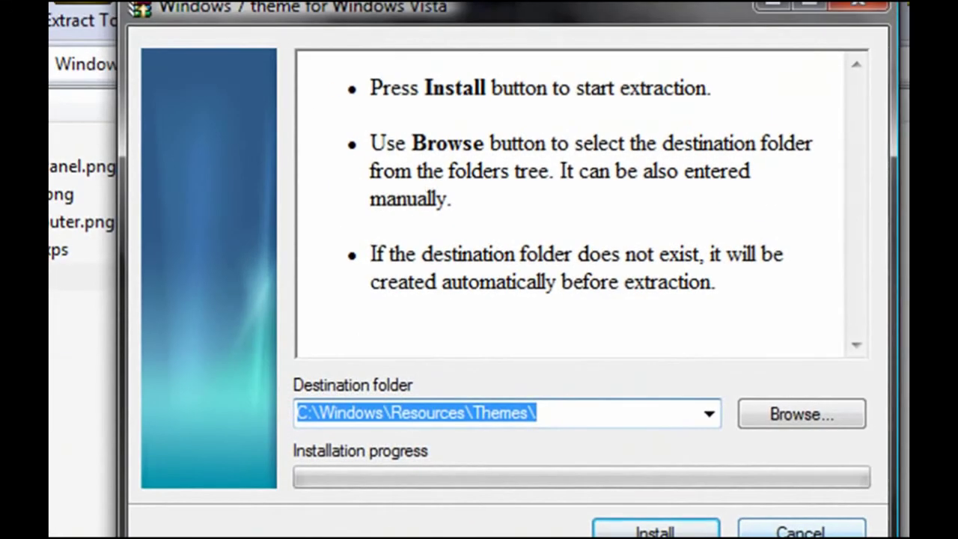
{"action": "left_click", "coordinate": [795, 530]}
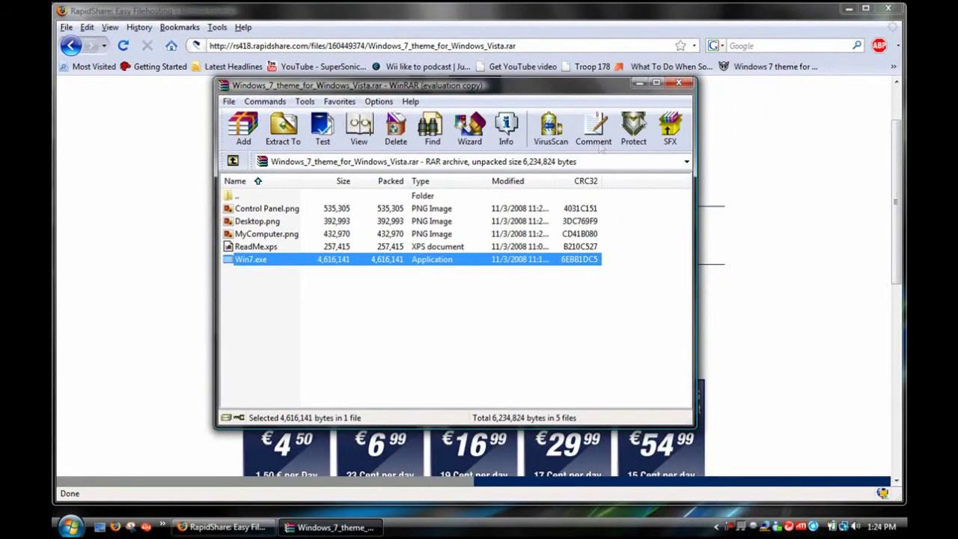
Close the Windows_7_theme_for_Windows_Vista archive and the Firefox window to get back to the desktop
{"action": "left_click", "coordinate": [655, 83]}
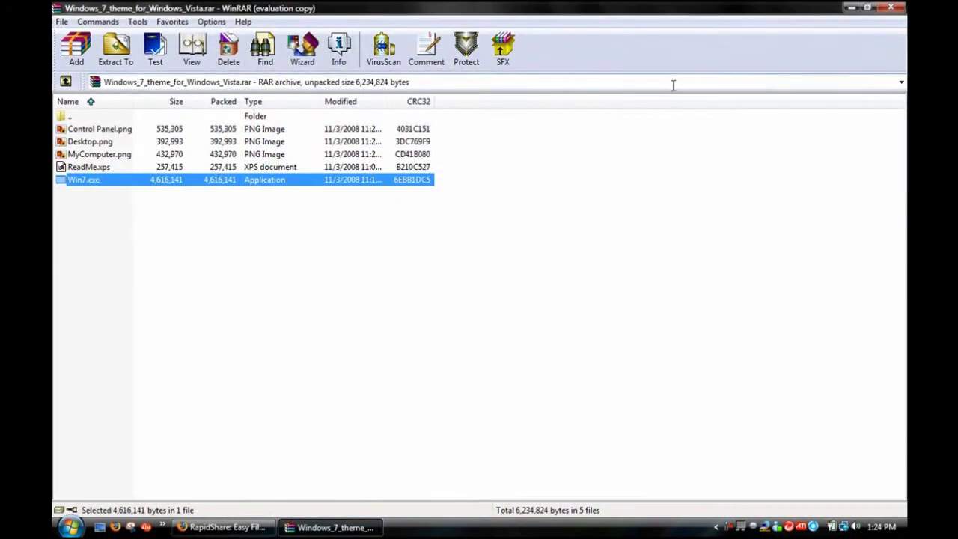
{"action": "left_click", "coordinate": [869, 7]}
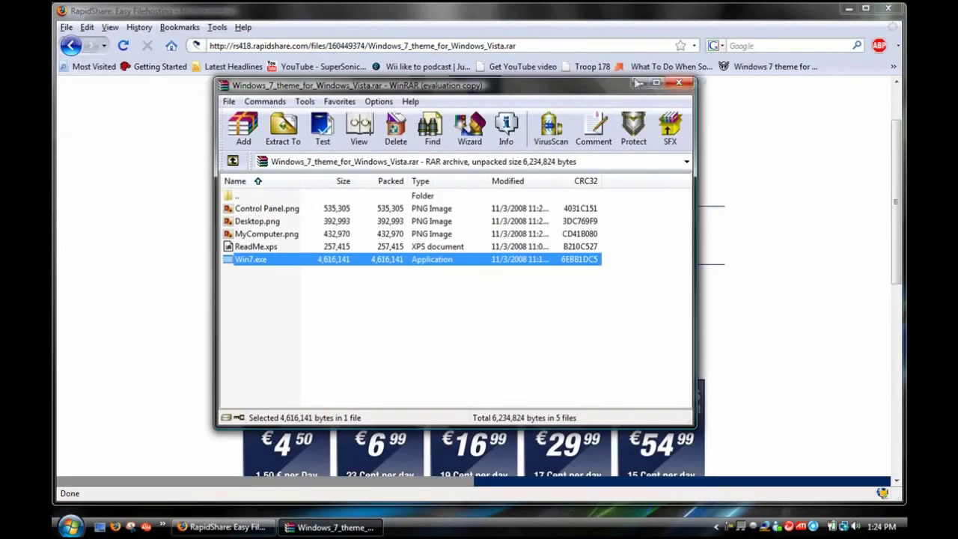
{"action": "left_click", "coordinate": [678, 83]}
{"action": "left_click", "coordinate": [890, 10]}
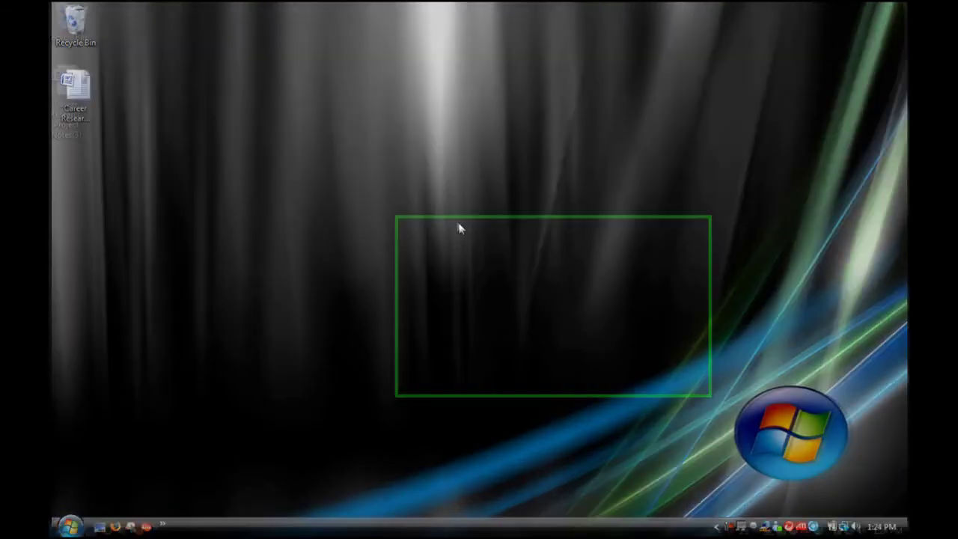
Open Theme Settings from the desktop's personalization options and preview the Windows 7 - 1024x768 and Windows 7 - 1280x1024 themes
{"action": "right_click", "coordinate": [458, 223]}
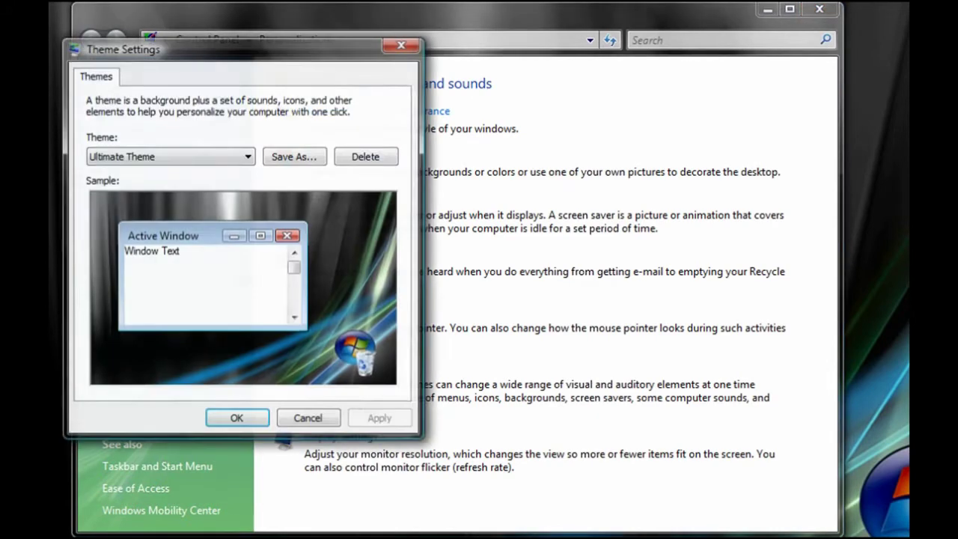
{"action": "left_click", "coordinate": [133, 158]}
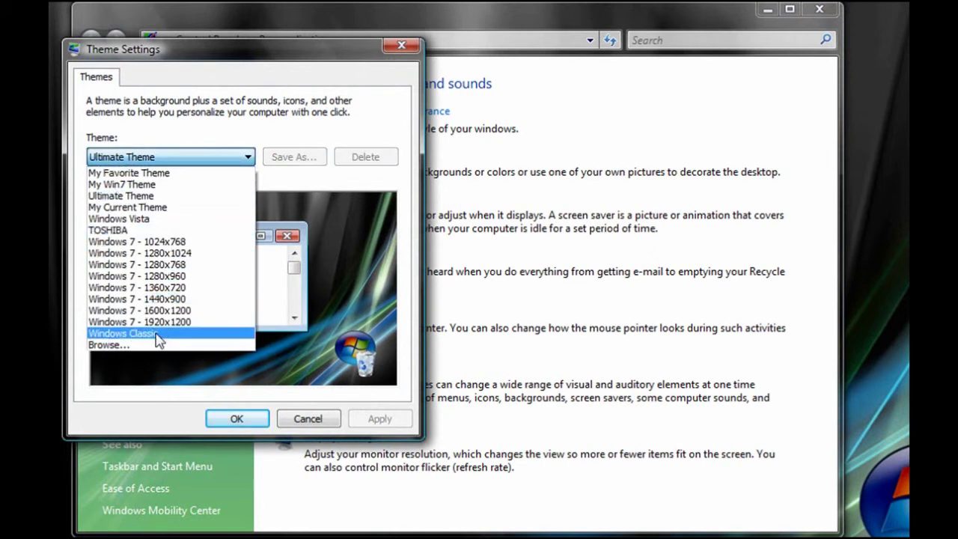
{"action": "left_click", "coordinate": [210, 243]}
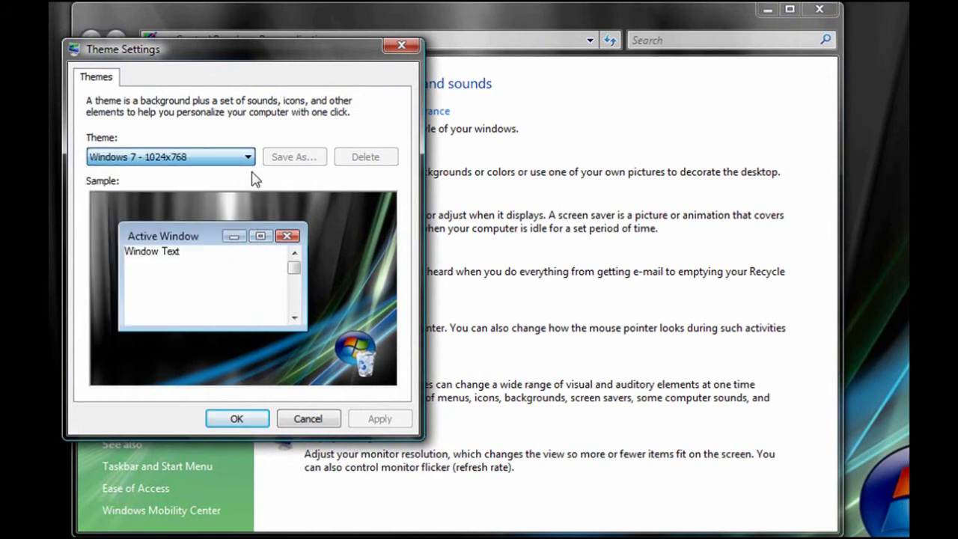
{"action": "left_click", "coordinate": [244, 159]}
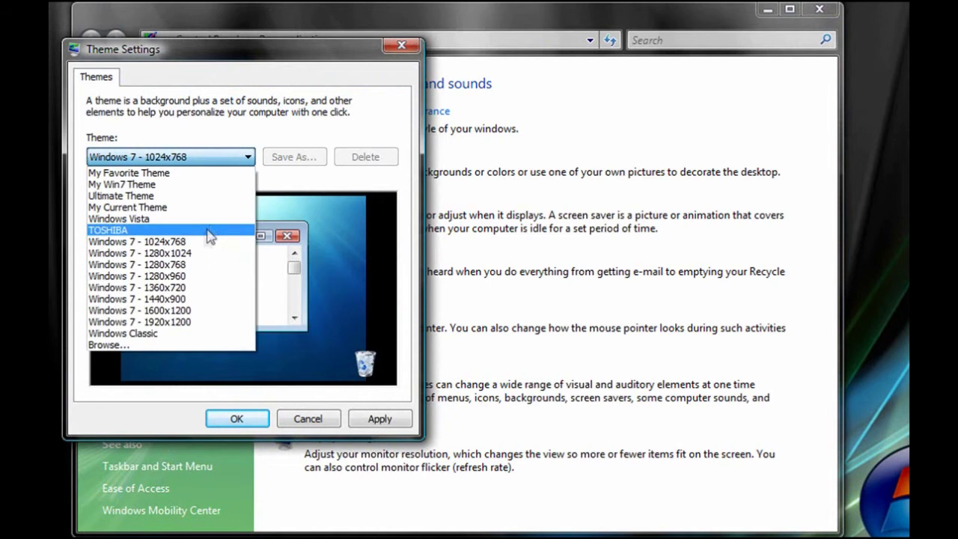
{"action": "left_click", "coordinate": [212, 162]}
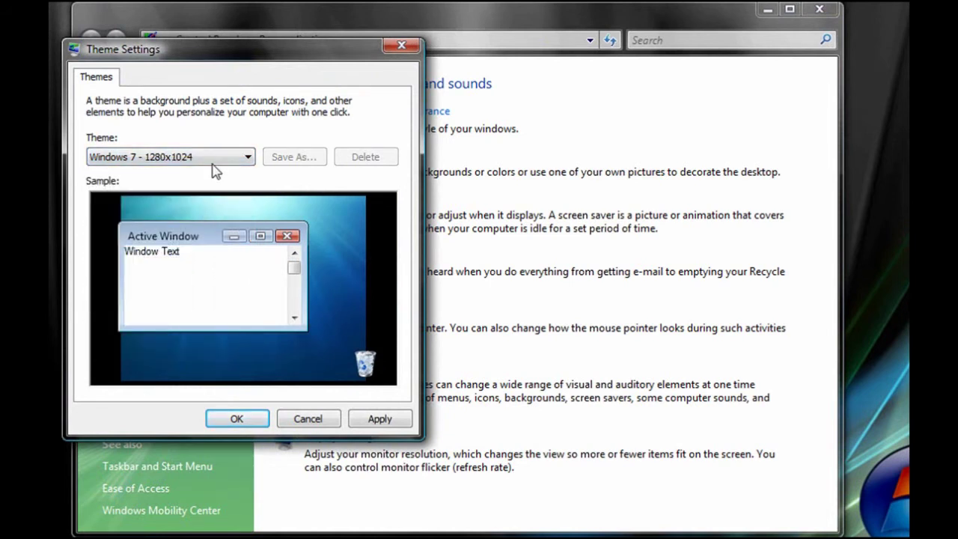
Apply My Win7 Theme and close the Theme Settings and Personalization windows
{"action": "left_click", "coordinate": [211, 163]}
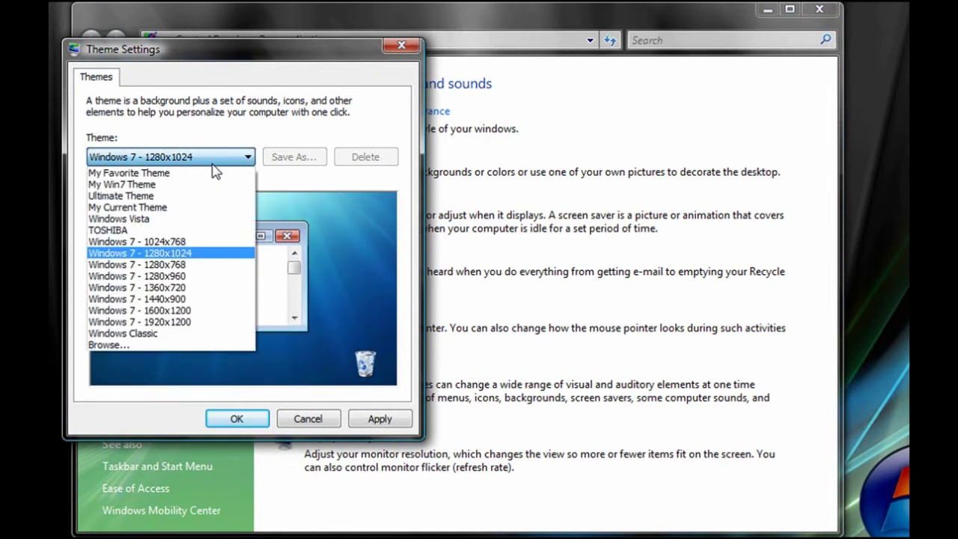
{"action": "left_click", "coordinate": [194, 185]}
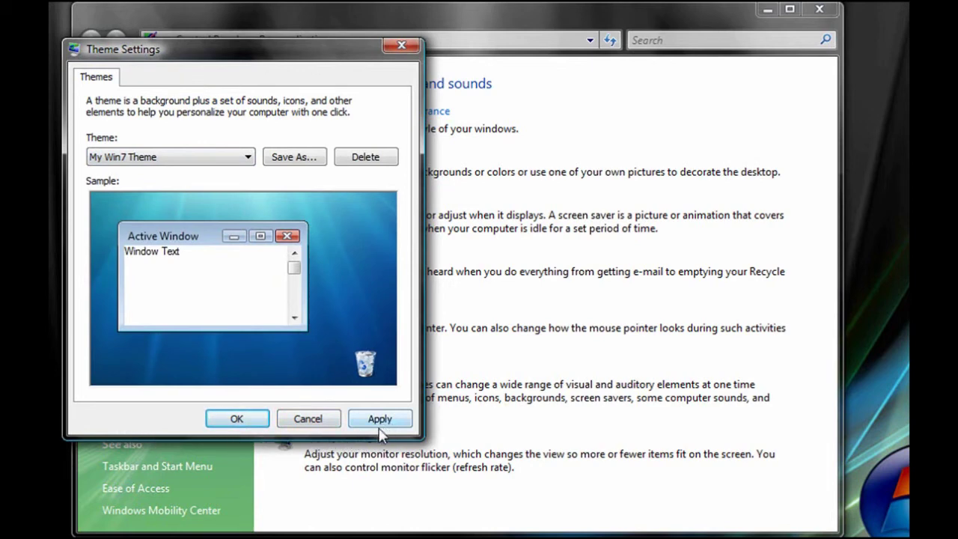
{"action": "left_click", "coordinate": [374, 422]}
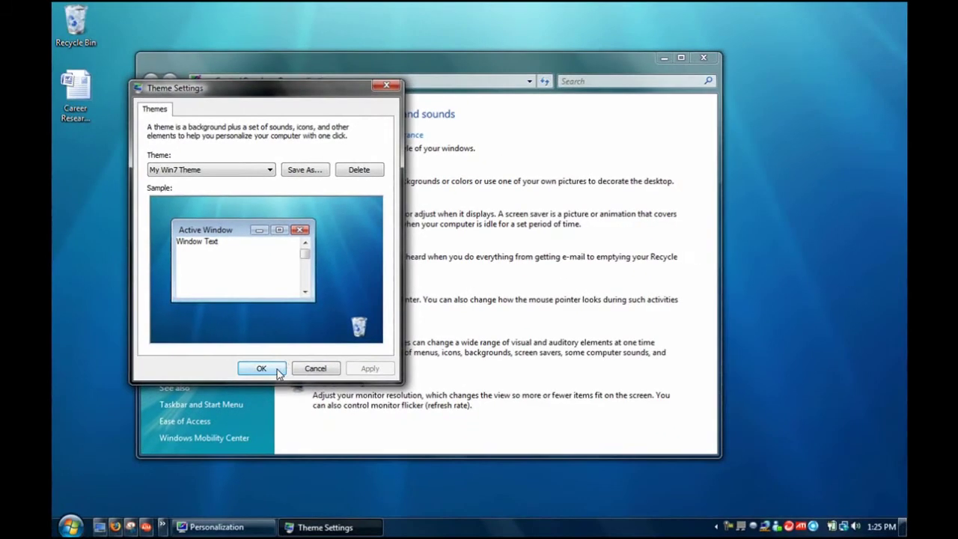
{"action": "left_click", "coordinate": [277, 372]}
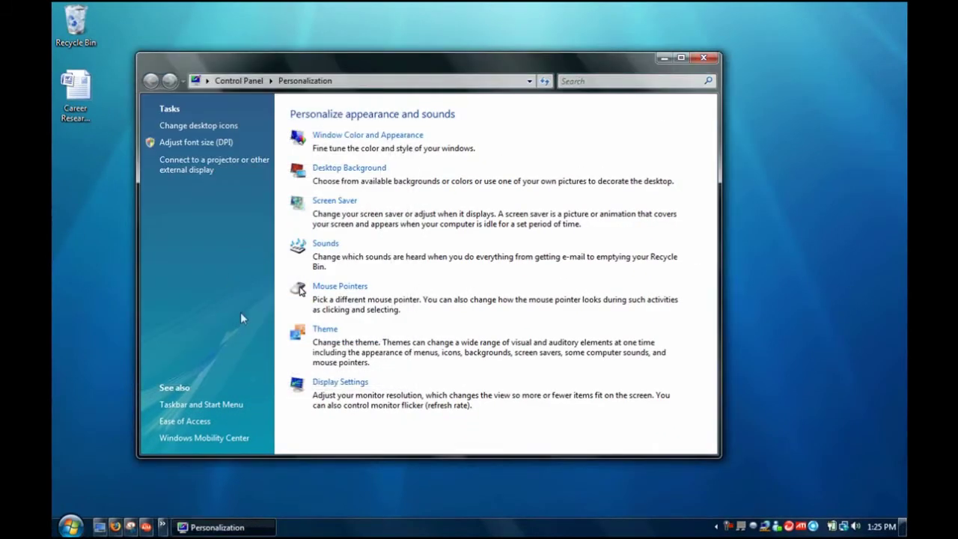
{"action": "left_click", "coordinate": [711, 62]}
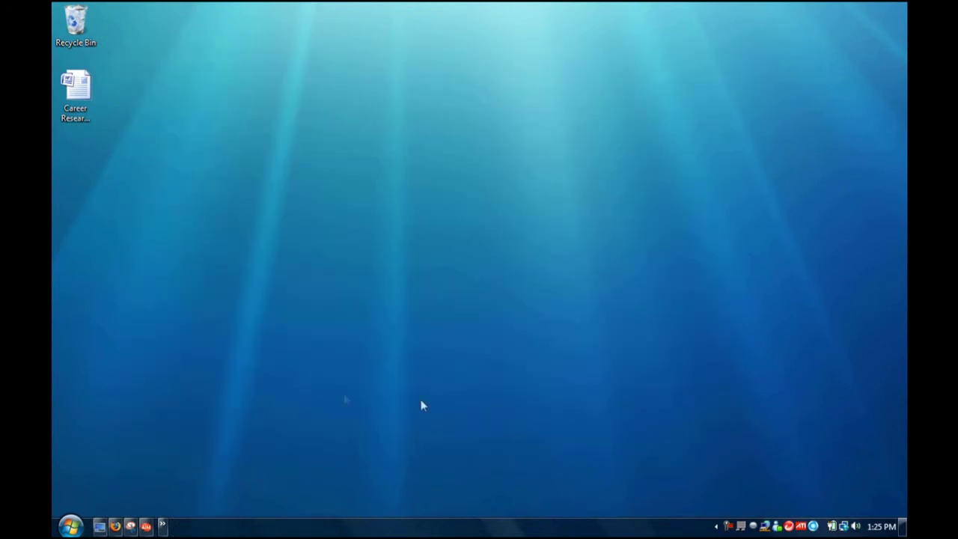
Unlock the taskbar
{"action": "right_click", "coordinate": [256, 530]}
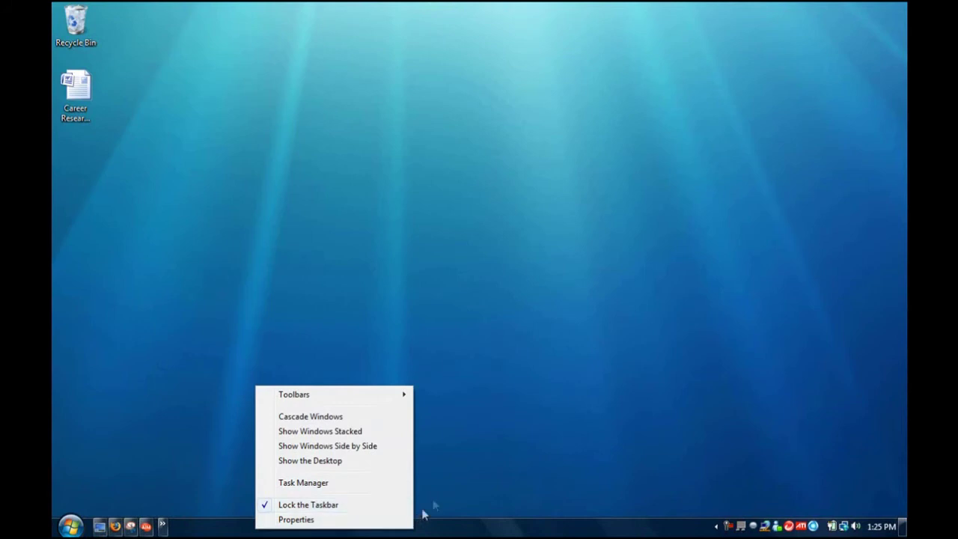
{"action": "left_click", "coordinate": [481, 453]}
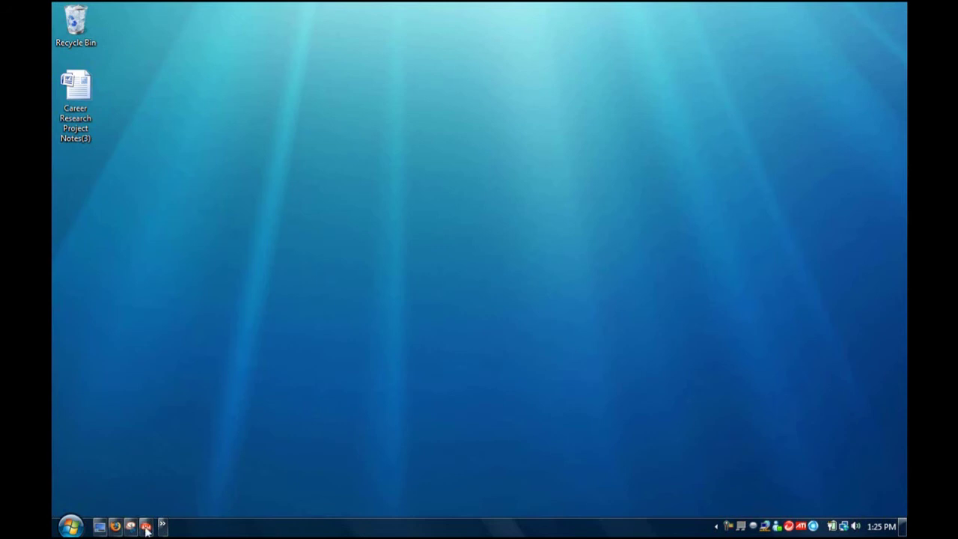
{"action": "right_click", "coordinate": [253, 530]}
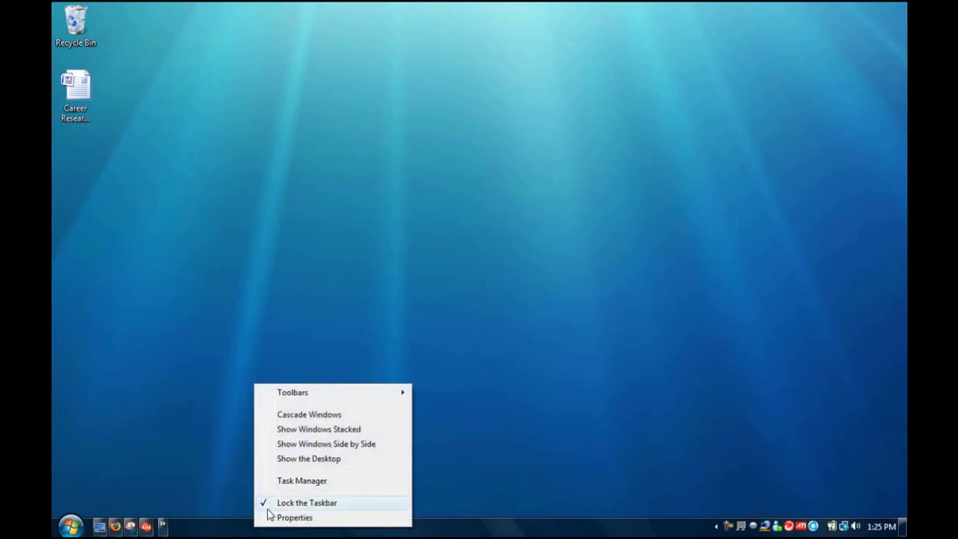
{"action": "left_click", "coordinate": [267, 509]}
{"action": "right_click", "coordinate": [261, 527]}
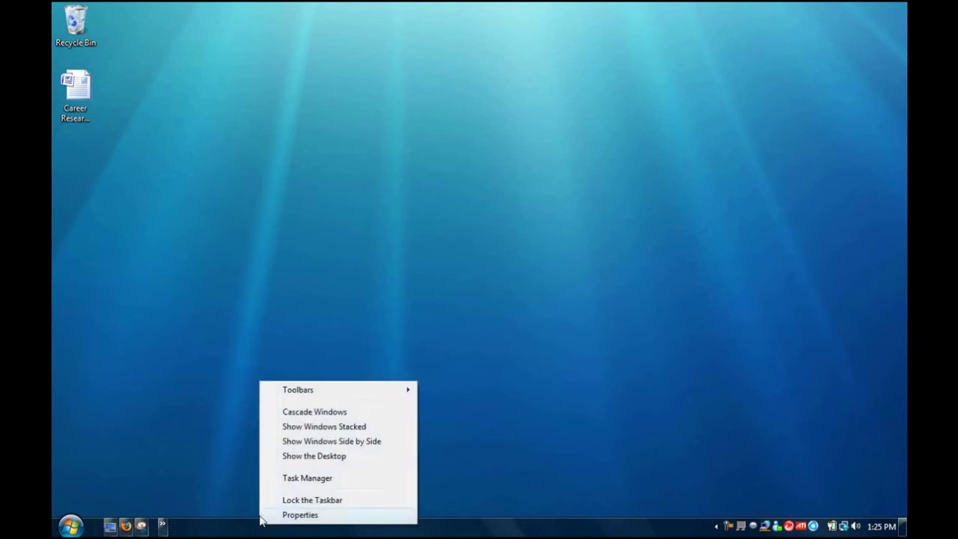
{"action": "left_click", "coordinate": [161, 528]}
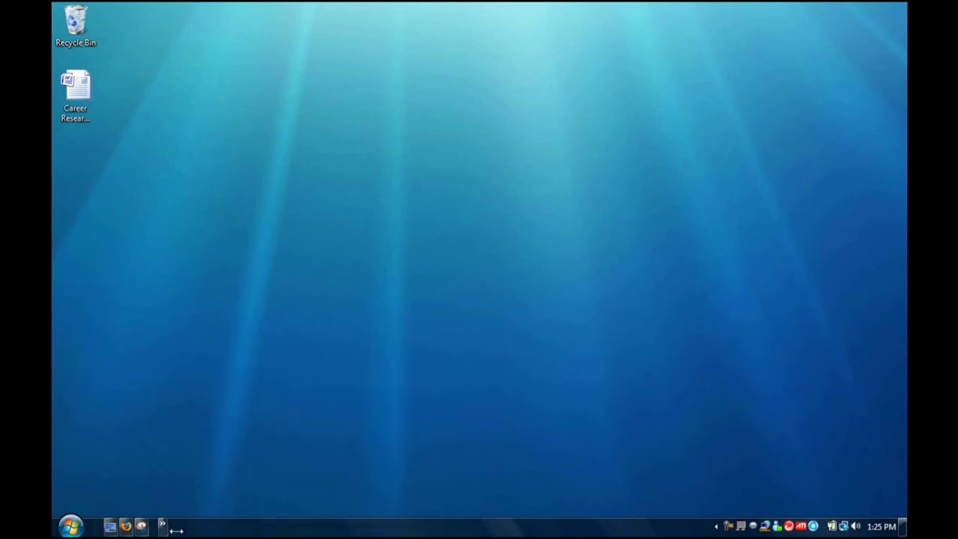
Dock the taskbar along the left edge of the screen and return it to the bottom edge
{"action": "left_click_drag", "start_coordinate": [173, 533], "coordinate": [135, 533]}
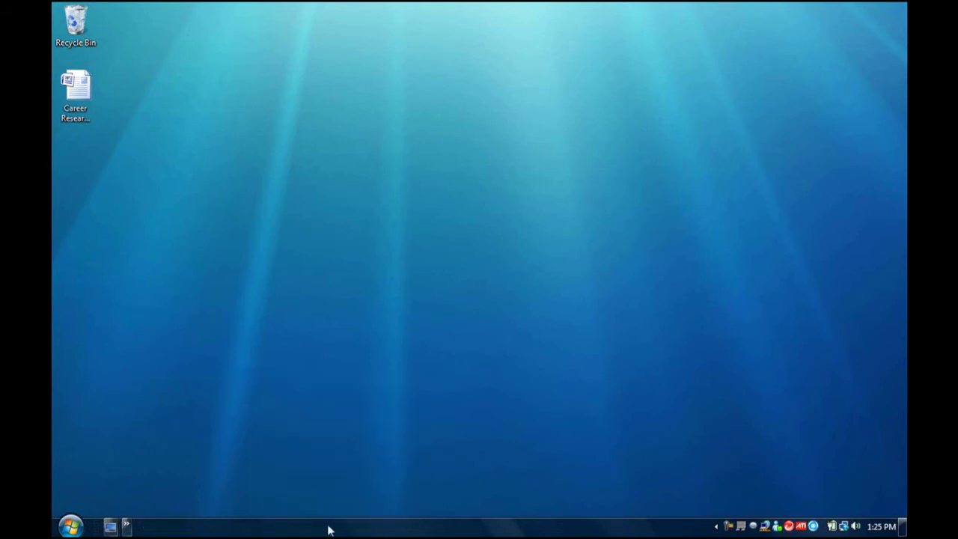
{"action": "left_click_drag", "start_coordinate": [141, 532], "coordinate": [82, 270]}
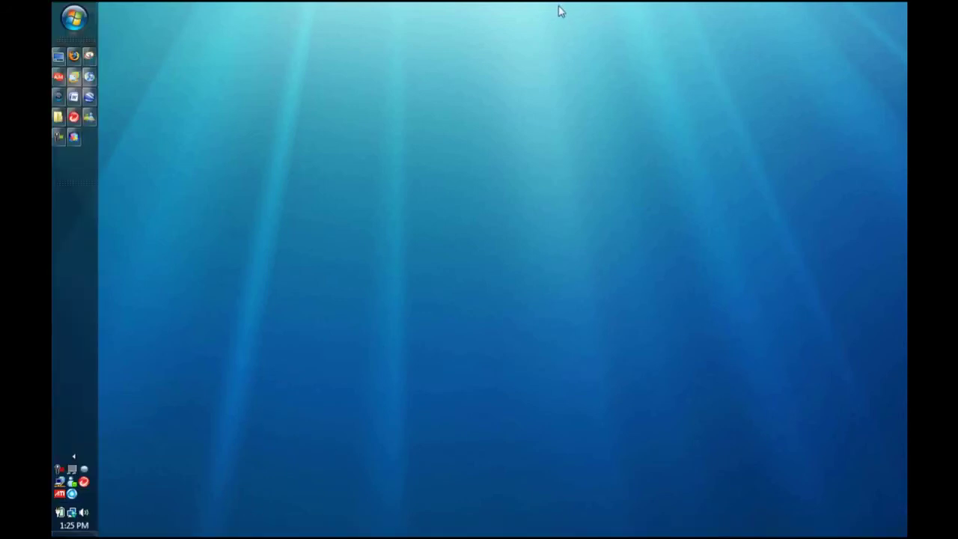
{"action": "left_click_drag", "start_coordinate": [95, 415], "coordinate": [209, 530]}
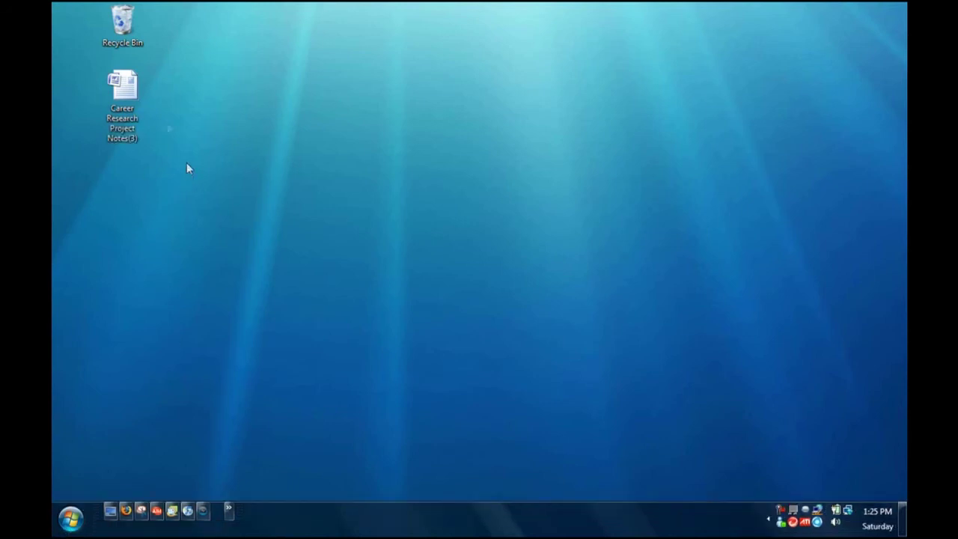
{"action": "left_click_drag", "start_coordinate": [189, 168], "coordinate": [113, 27]}
{"action": "left_click", "coordinate": [113, 27]}
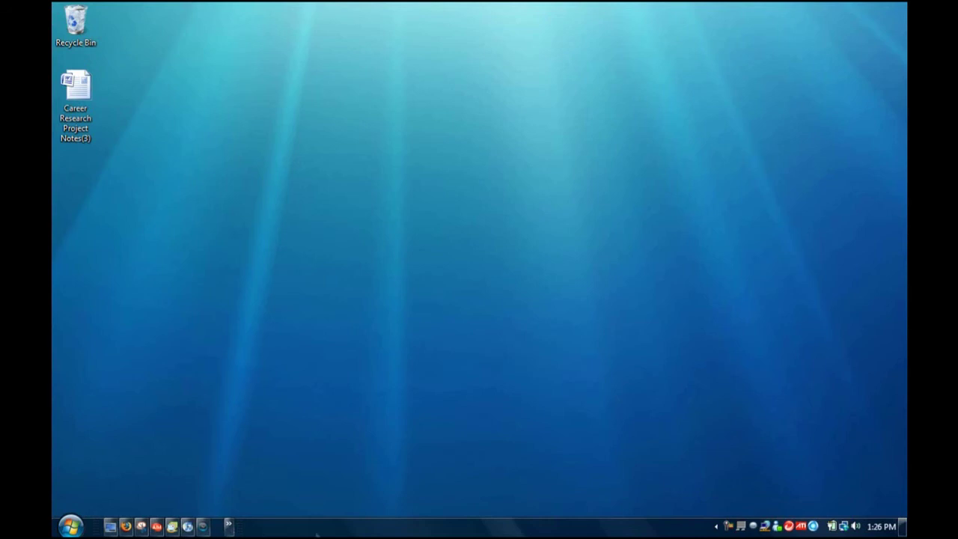
Set the Quick Launch toolbar to Large Icons and widen it along the taskbar
{"action": "right_click", "coordinate": [218, 531]}
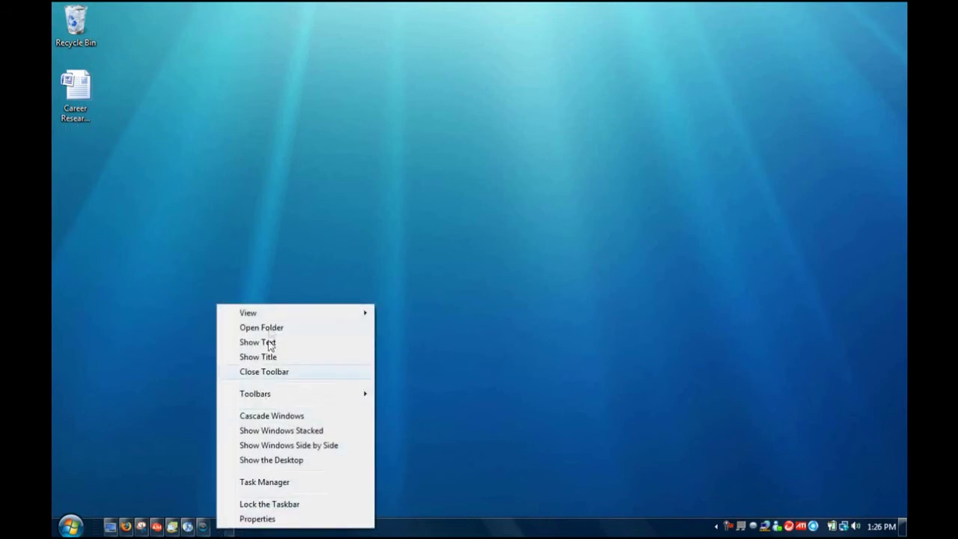
{"action": "mouse_move", "coordinate": [270, 318]}
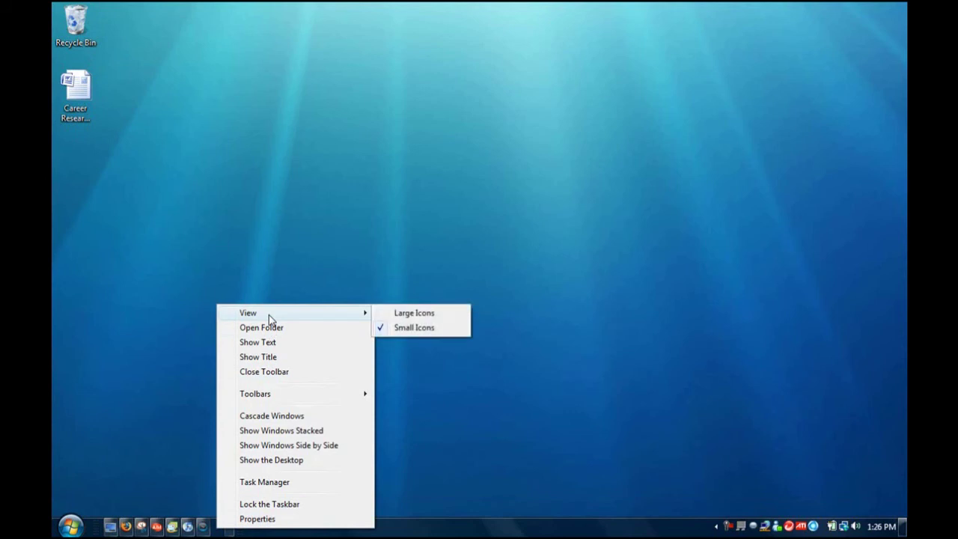
{"action": "left_click", "coordinate": [415, 313]}
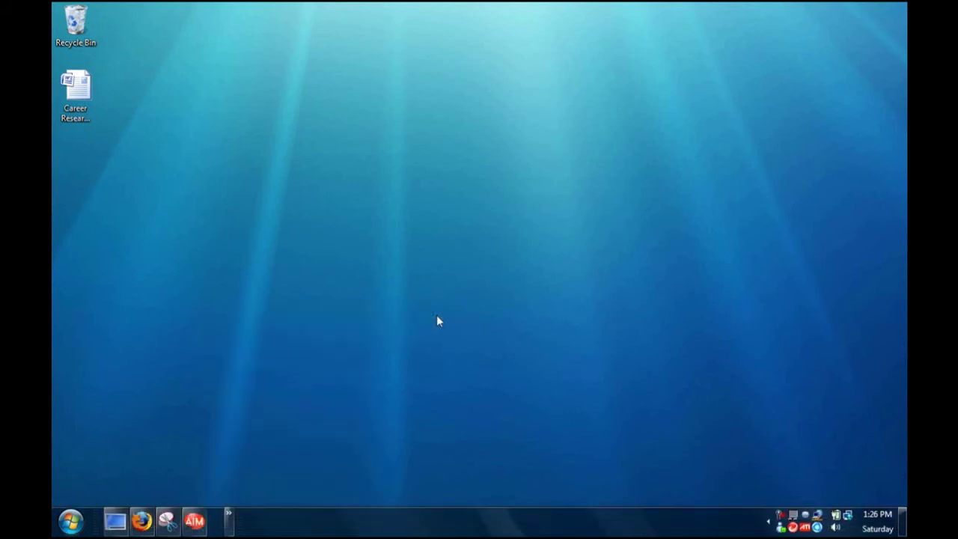
{"action": "left_click_drag", "start_coordinate": [240, 518], "coordinate": [460, 523]}
Widen the Quick Launch toolbar slightly so that its last icon fits, and lock the taskbar
{"action": "right_click", "coordinate": [458, 530]}
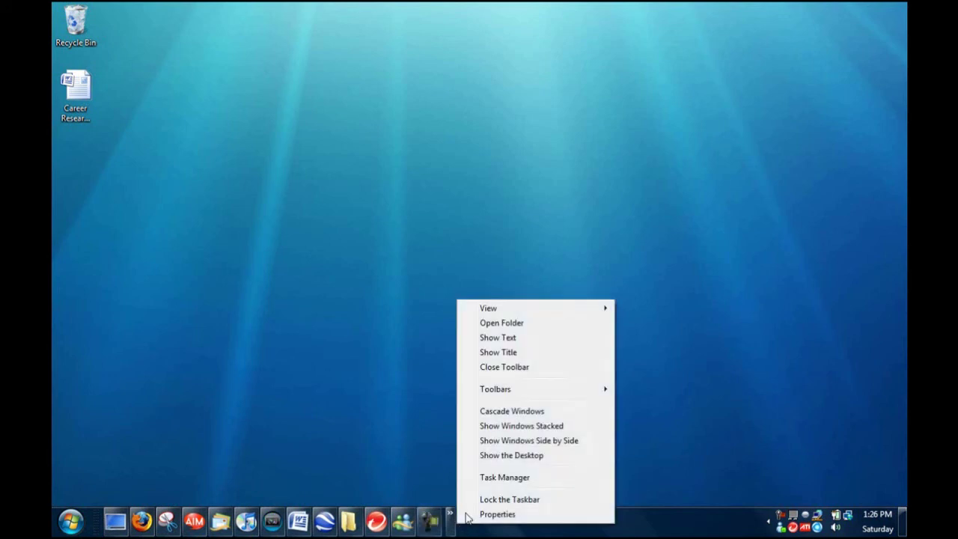
{"action": "left_click", "coordinate": [473, 498]}
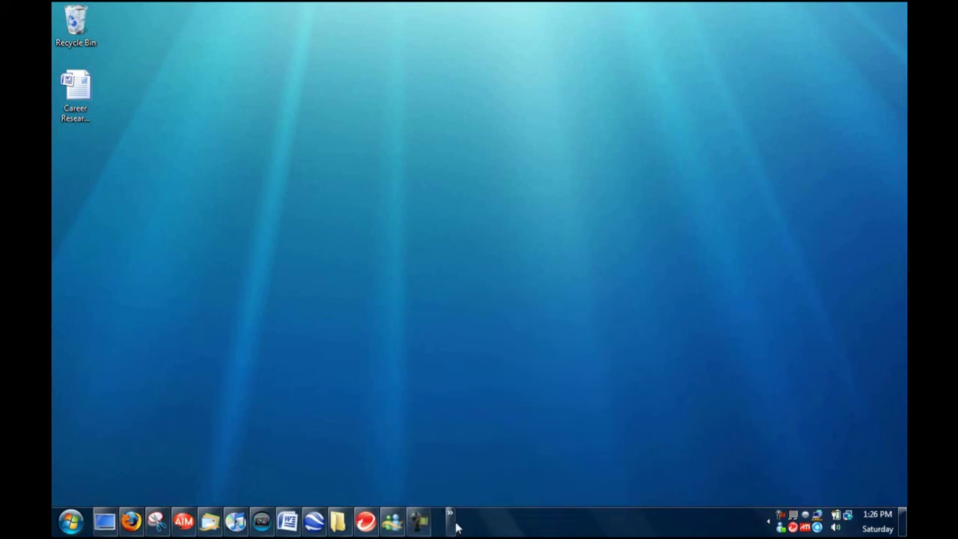
{"action": "right_click", "coordinate": [465, 526]}
{"action": "left_click", "coordinate": [479, 497]}
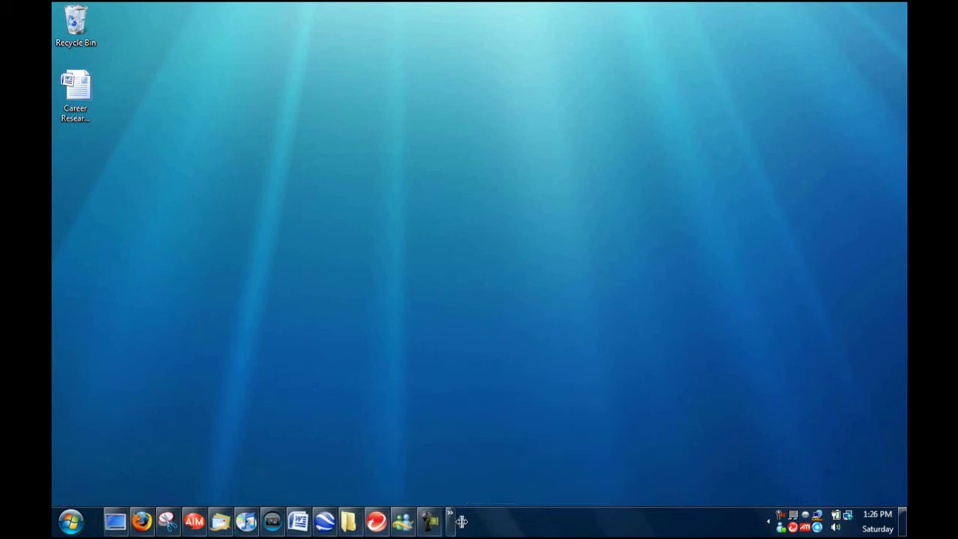
{"action": "left_click_drag", "start_coordinate": [471, 519], "coordinate": [473, 524]}
{"action": "right_click", "coordinate": [473, 523]}
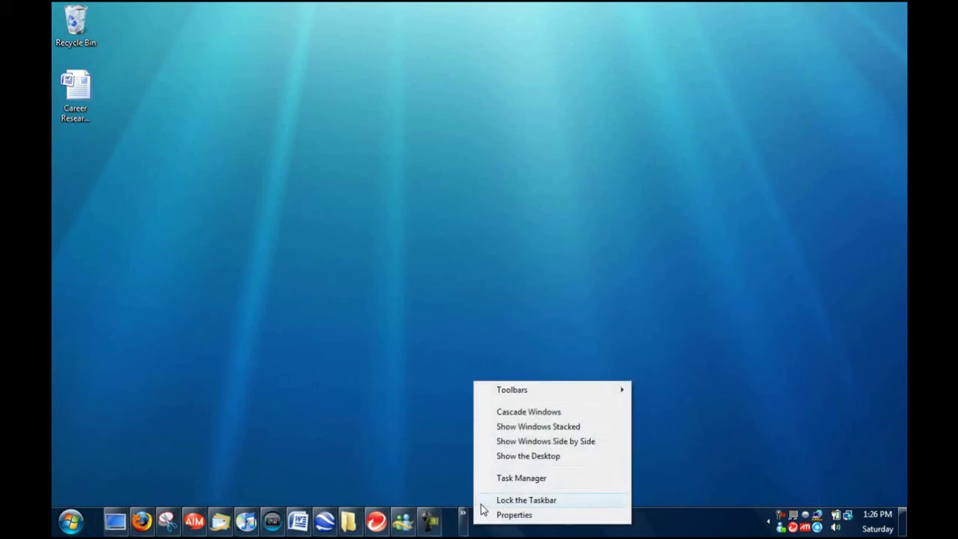
{"action": "left_click", "coordinate": [479, 499]}
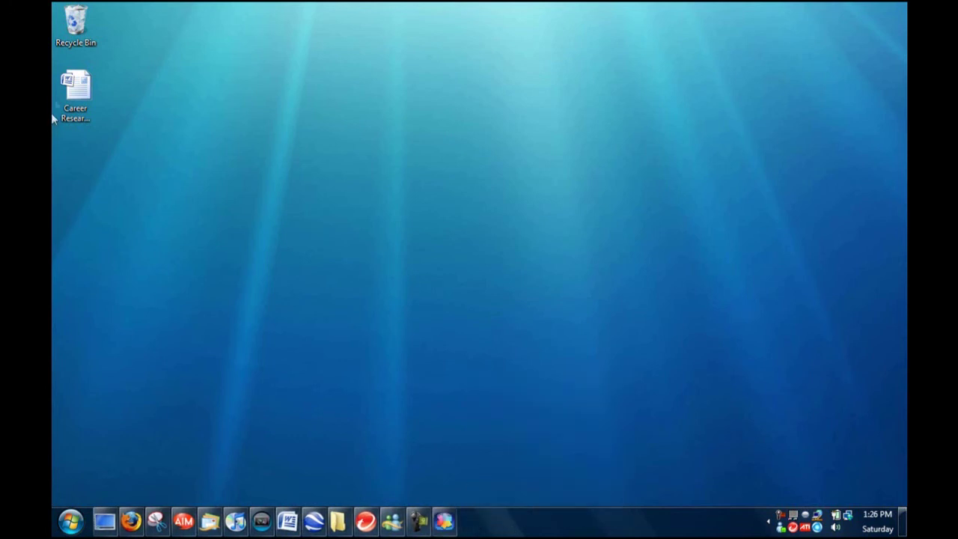
Open the Start menu to examine its Windows 7 look, and close it
{"action": "left_click", "coordinate": [72, 521]}
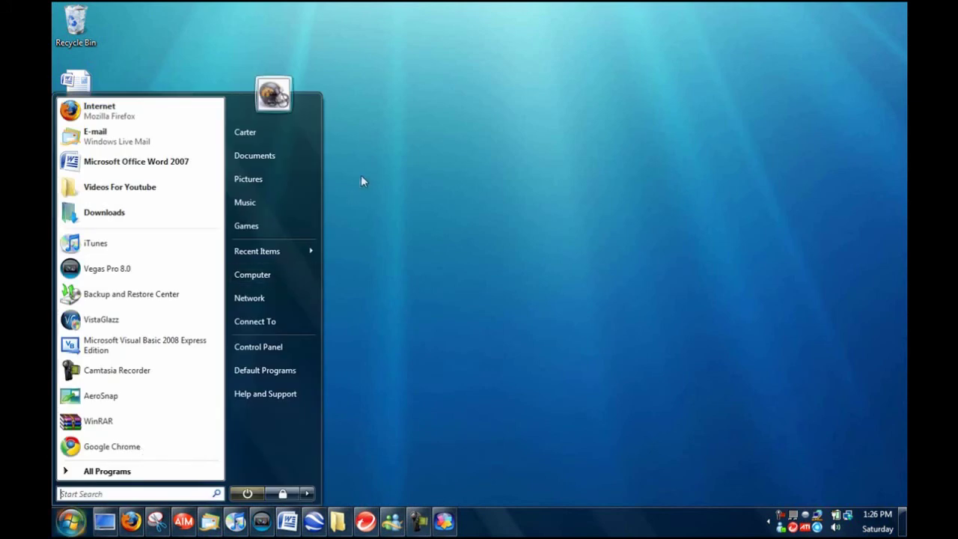
{"action": "left_click", "coordinate": [477, 416]}
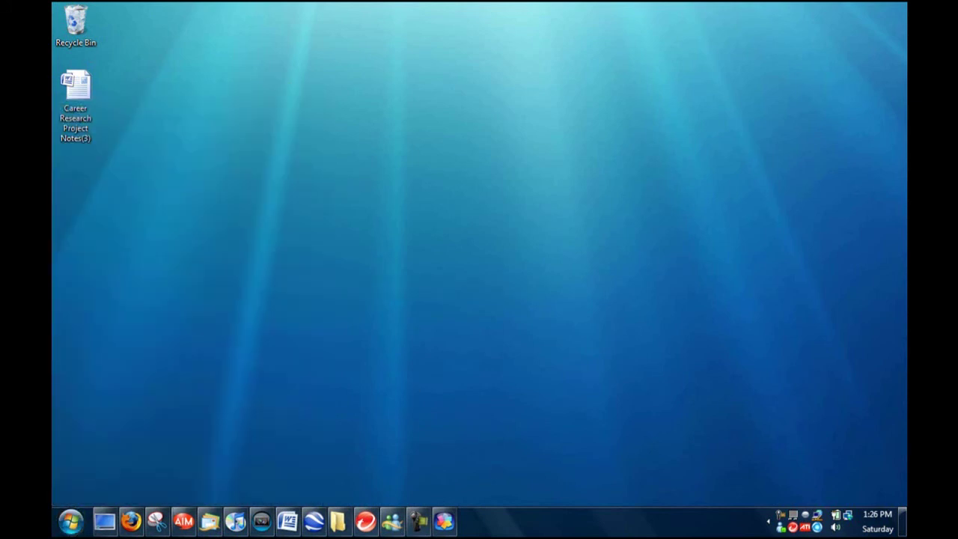